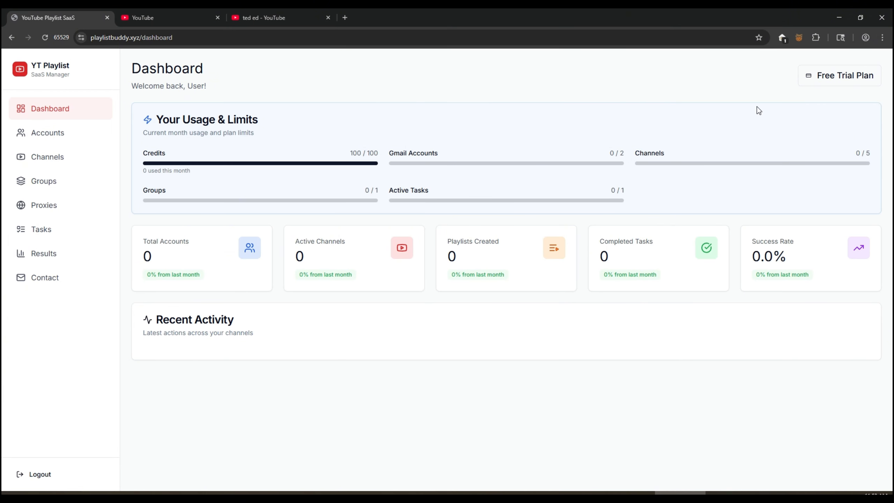
Start adding a Gmail account and accept Google's terms for the account being connected
left_click(56, 134)
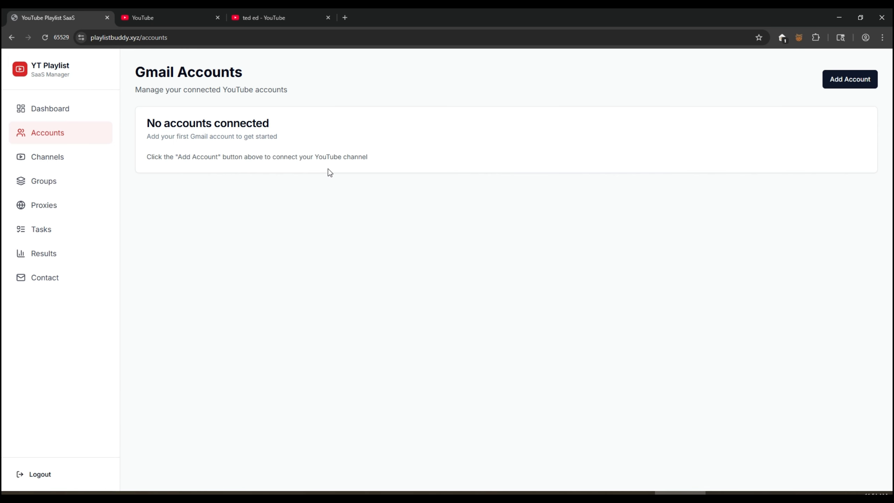
left_click(854, 86)
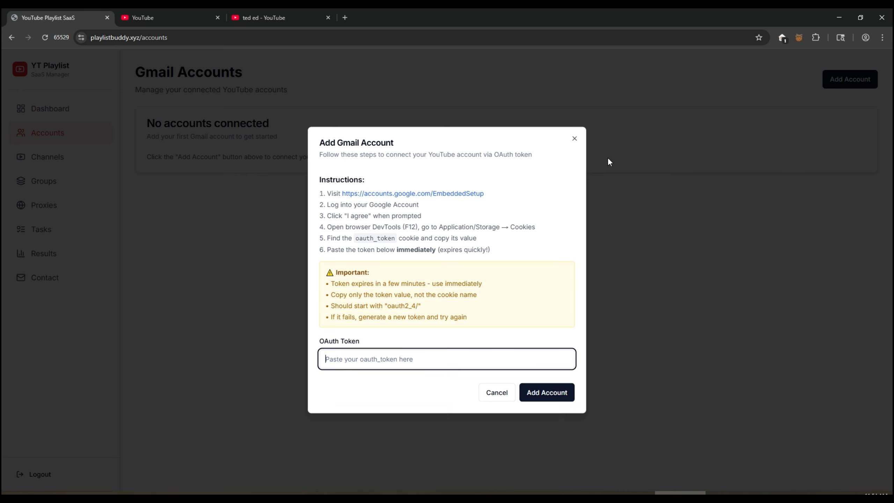
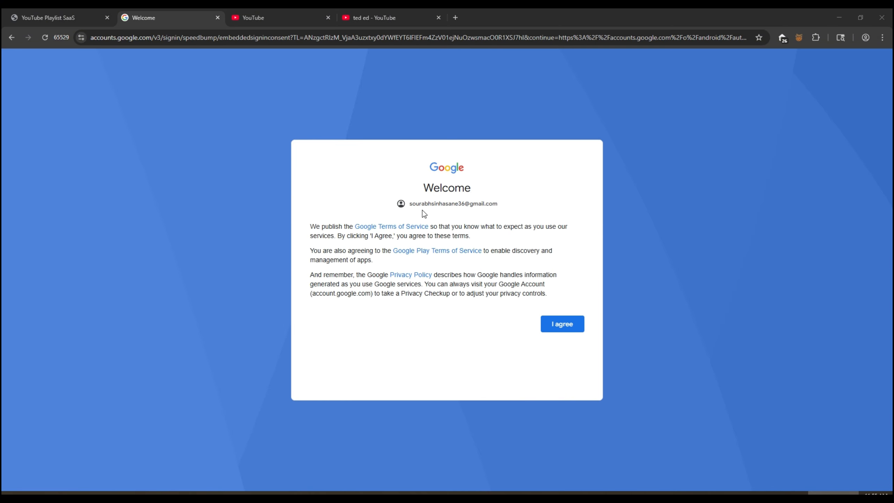
left_click(560, 324)
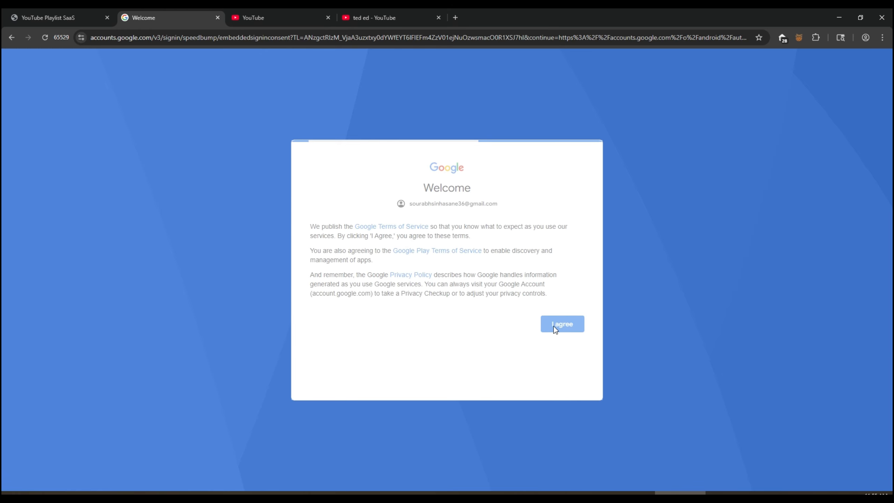
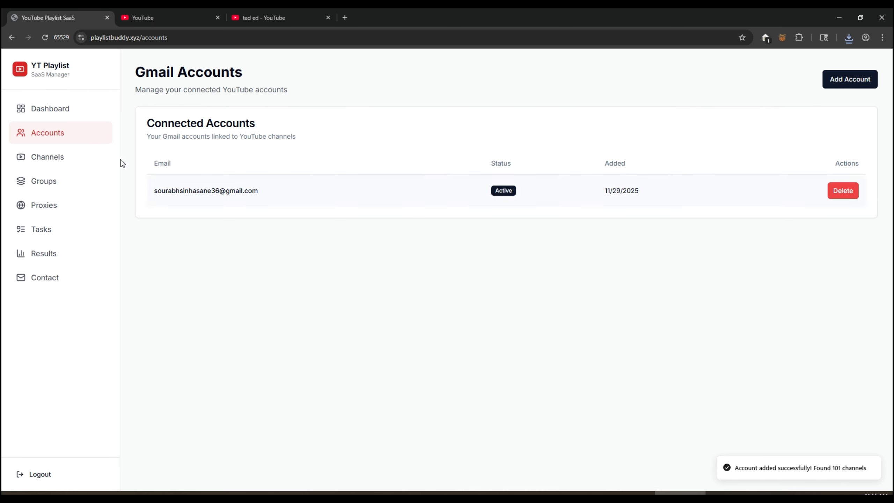
Examine the imported channel list and compare it with the channels shown in the YouTube account settings
left_click(57, 157)
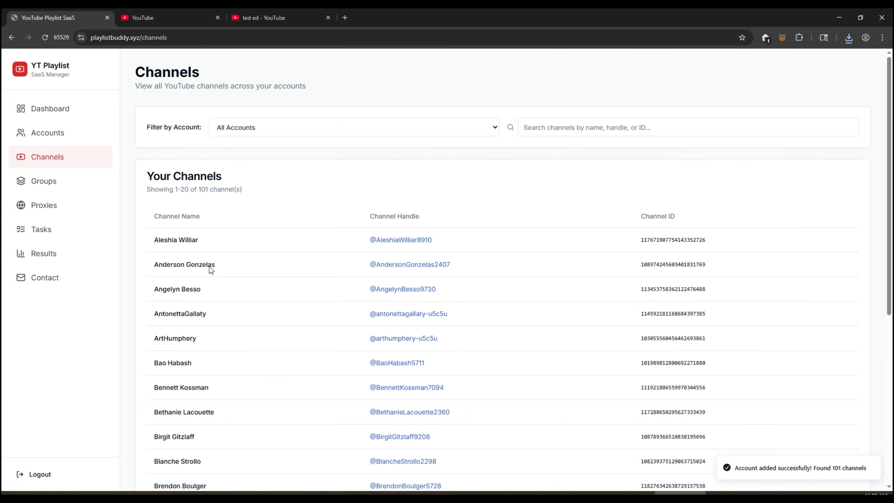
scroll(588, 340, "down", 6)
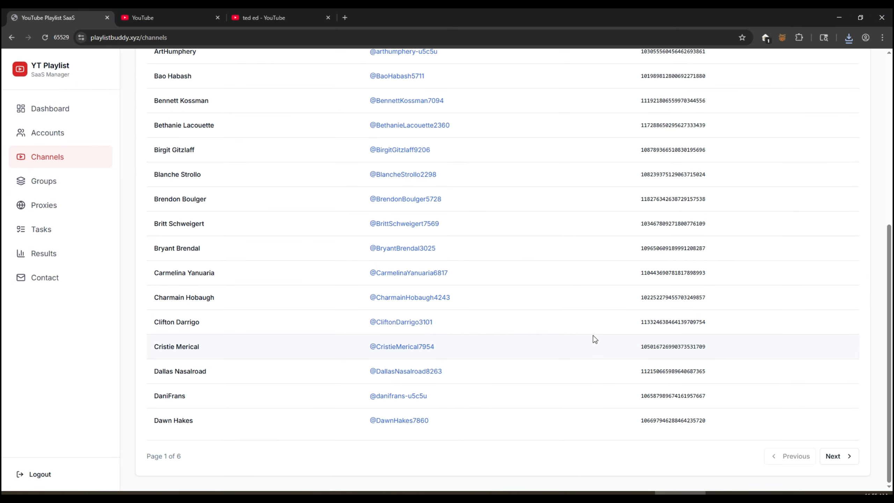
scroll(593, 337, "up", 6)
left_click(152, 18)
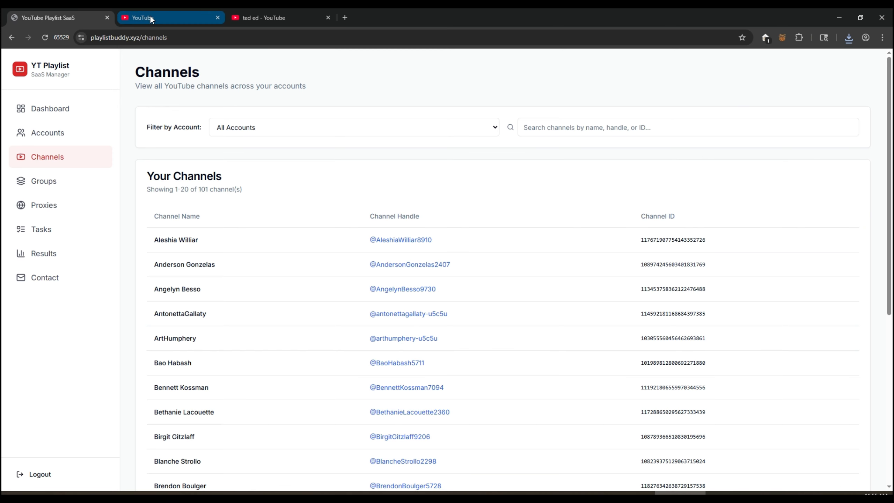
scroll(226, 315, "down", 15)
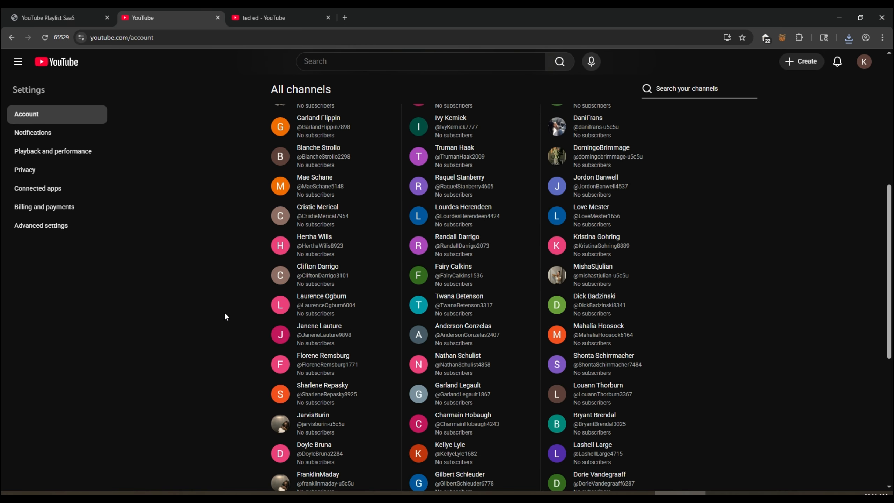
left_click(48, 19)
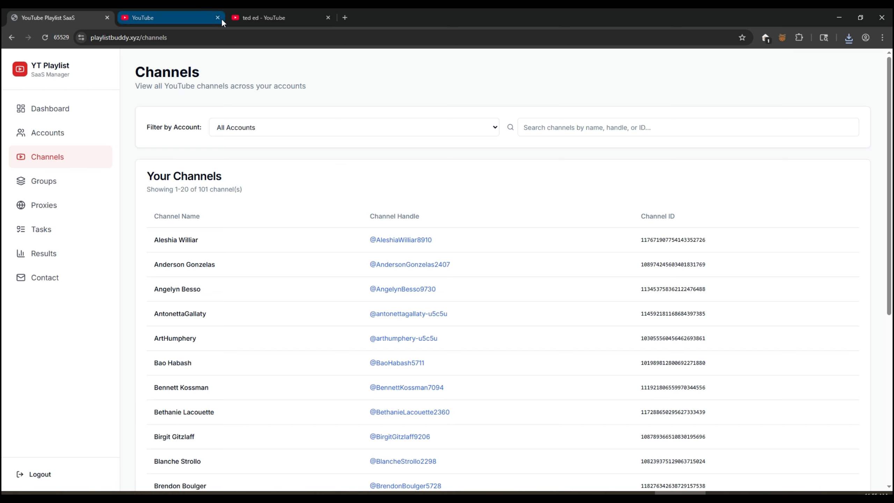
Review the fields of the new HTTP proxy form and close it without adding a proxy
left_click(61, 207)
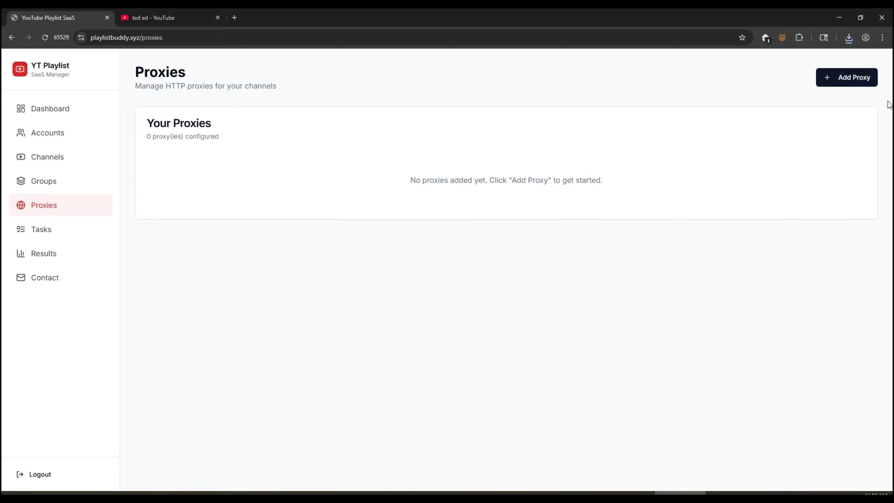
left_click(841, 79)
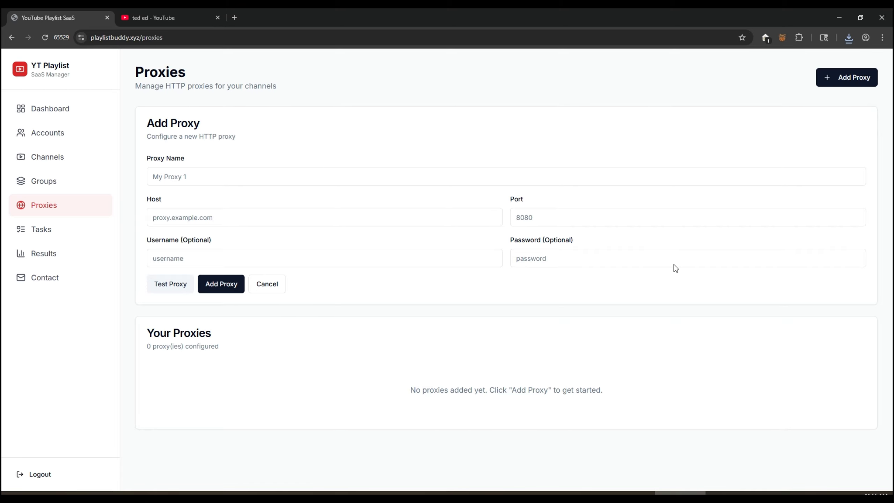
left_click(265, 285)
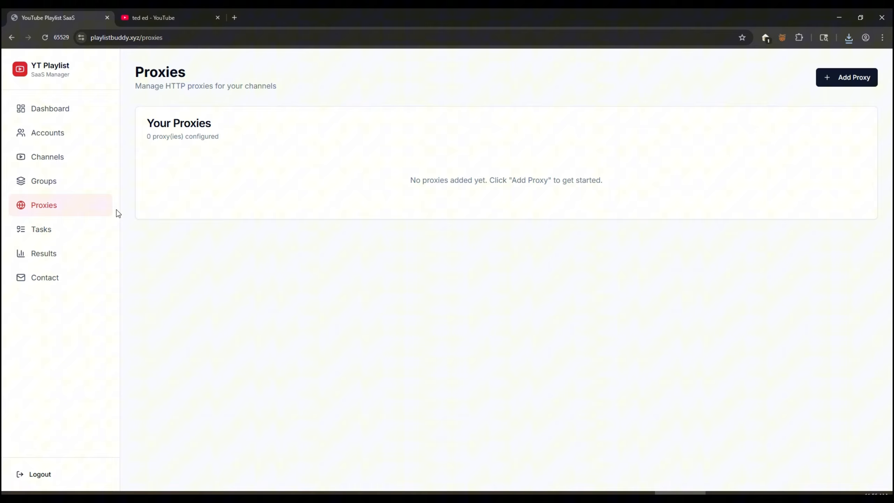
Create a channel group named "test group 1" with no proxy and no description
left_click(46, 187)
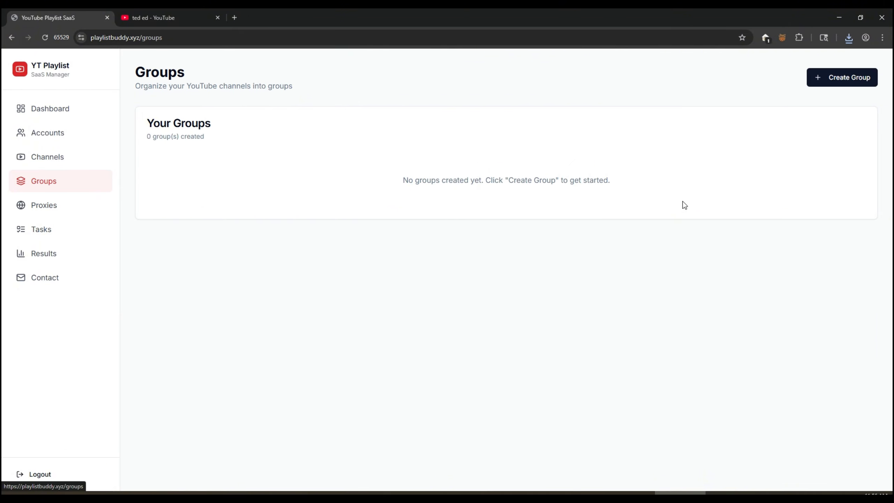
left_click(839, 77)
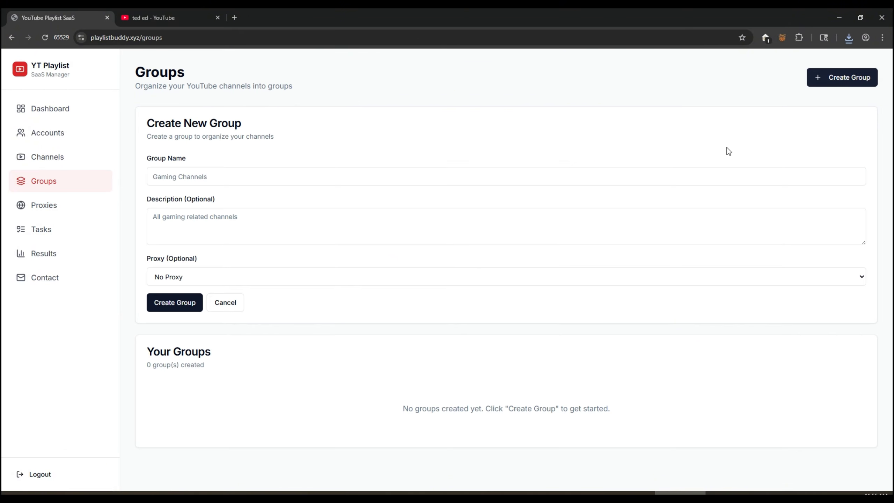
left_click(292, 278)
left_click(241, 291)
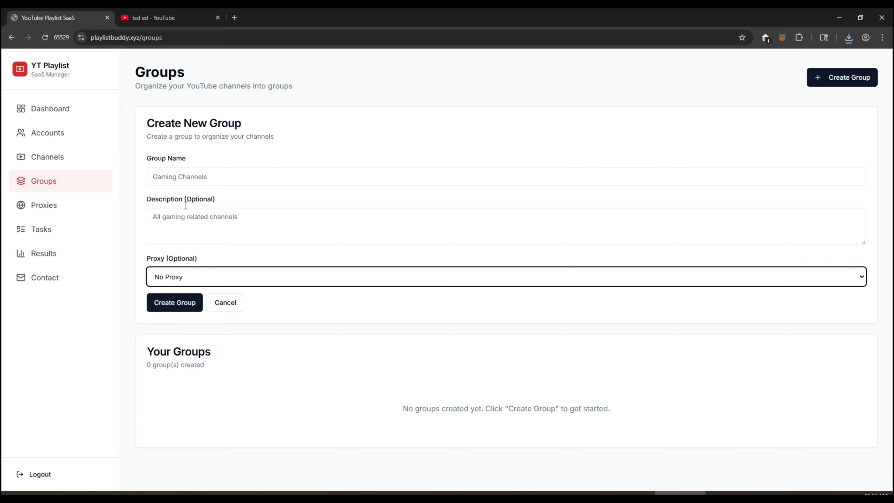
left_click(200, 171)
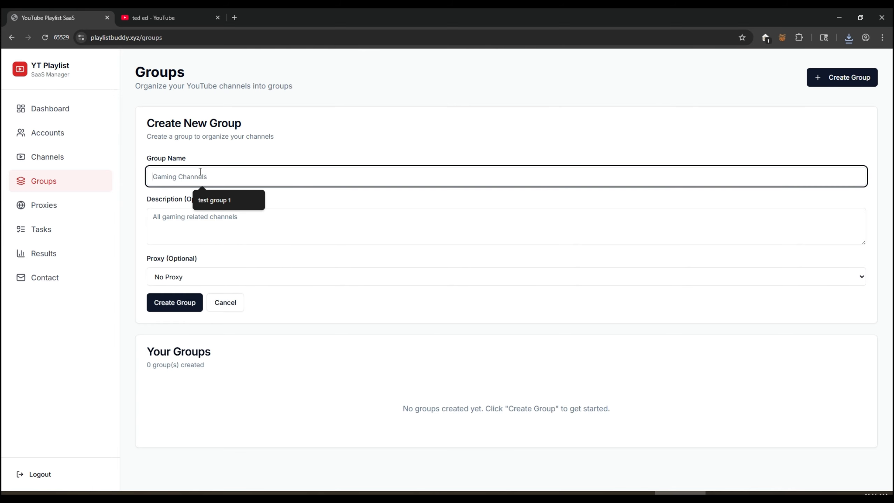
left_click(211, 200)
left_click(155, 214)
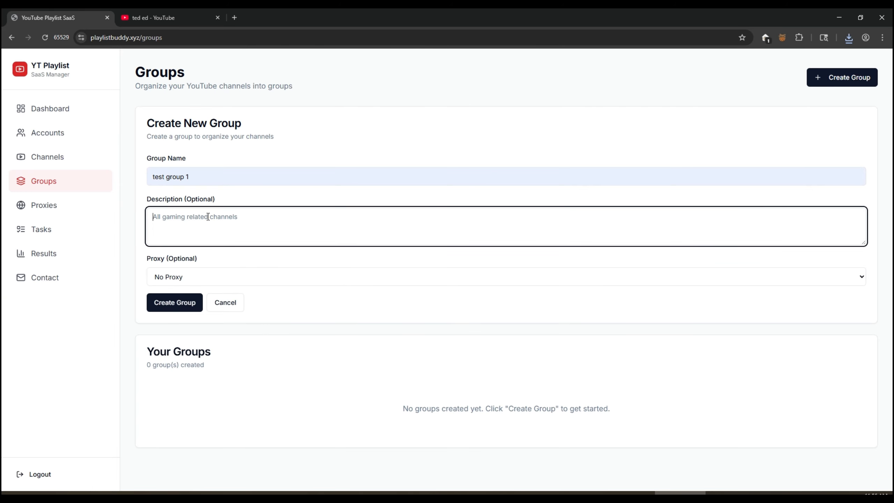
left_click(171, 301)
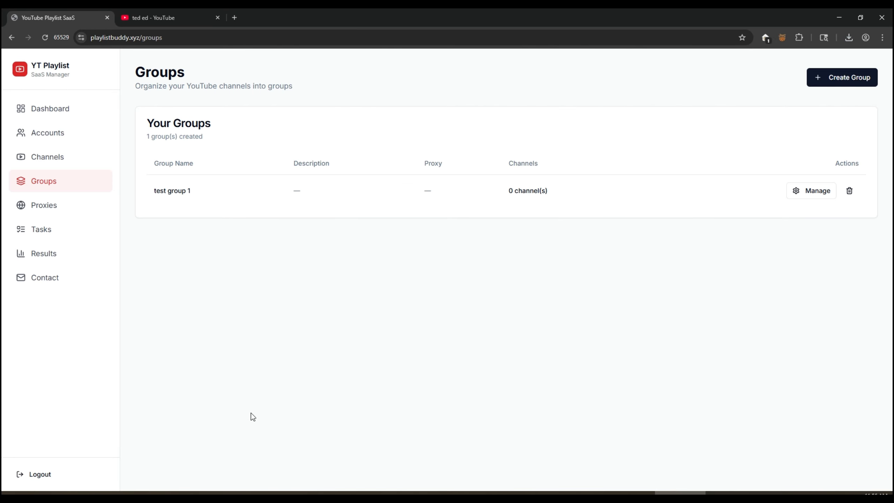
Add the first five channels whose names start with D to test group 1 and close its channel manager
left_click(801, 193)
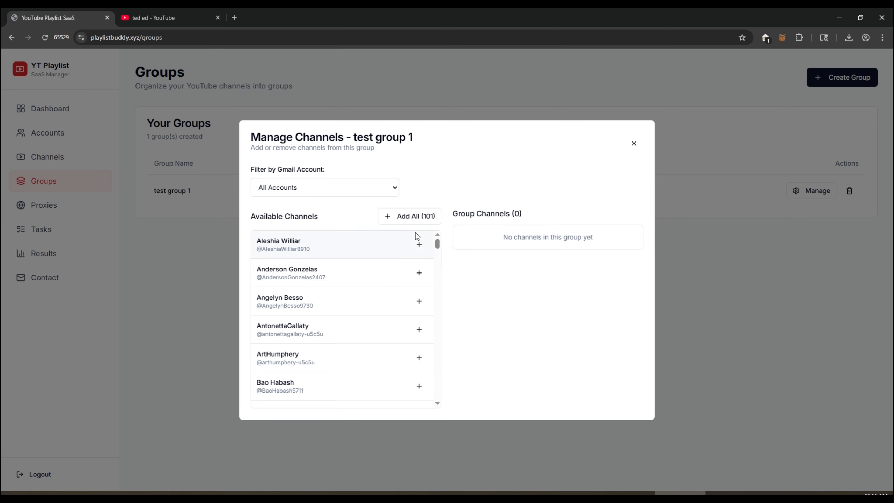
scroll(350, 357, "down", 15)
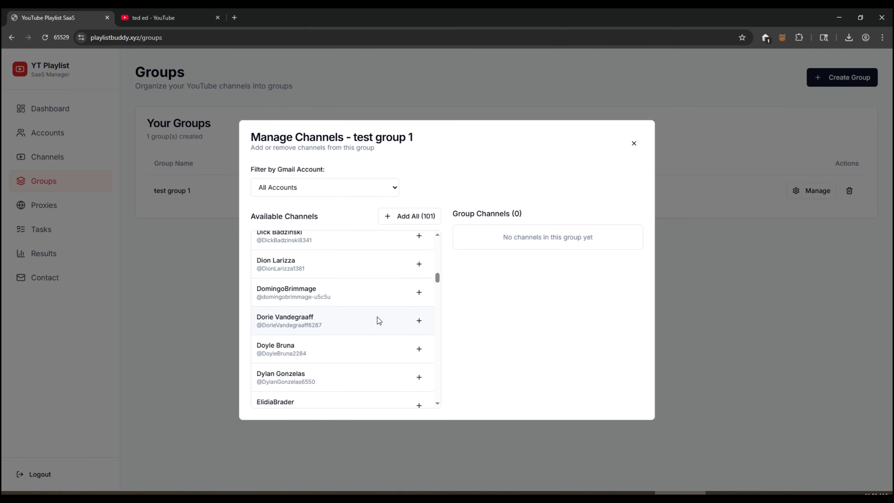
scroll(362, 295, "up", 1)
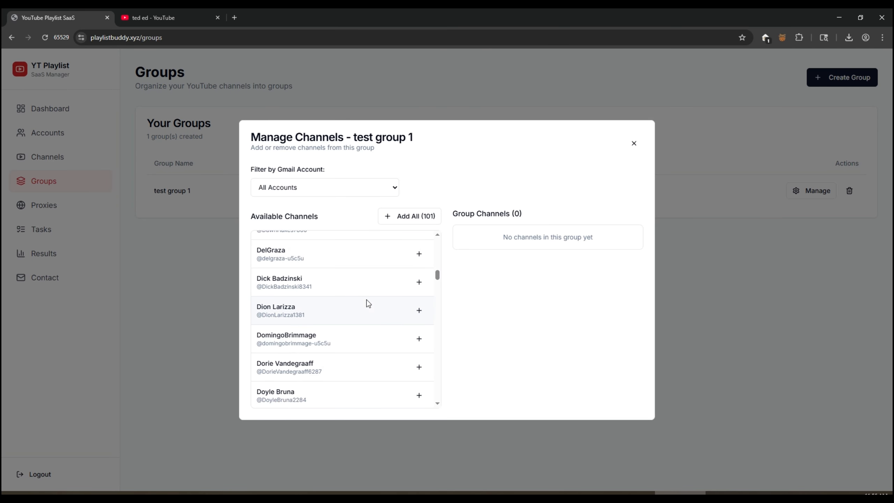
scroll(366, 301, "up", 5)
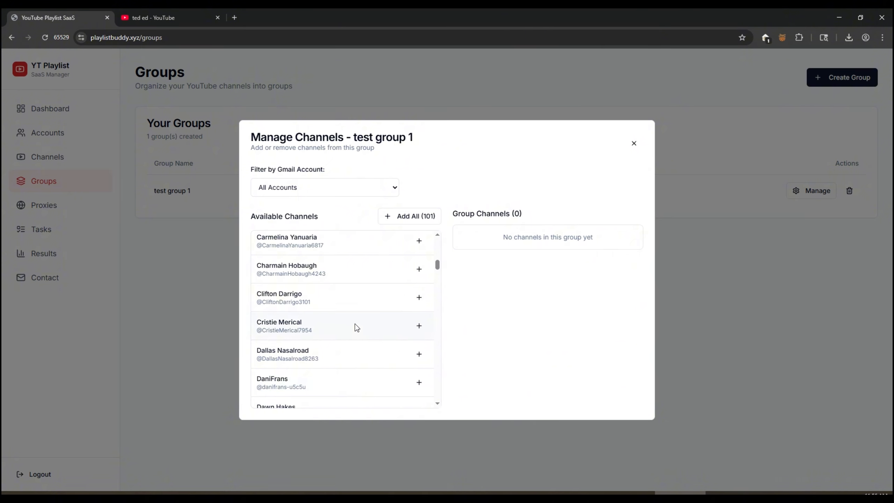
scroll(356, 326, "down", 3)
scroll(355, 326, "up", 1)
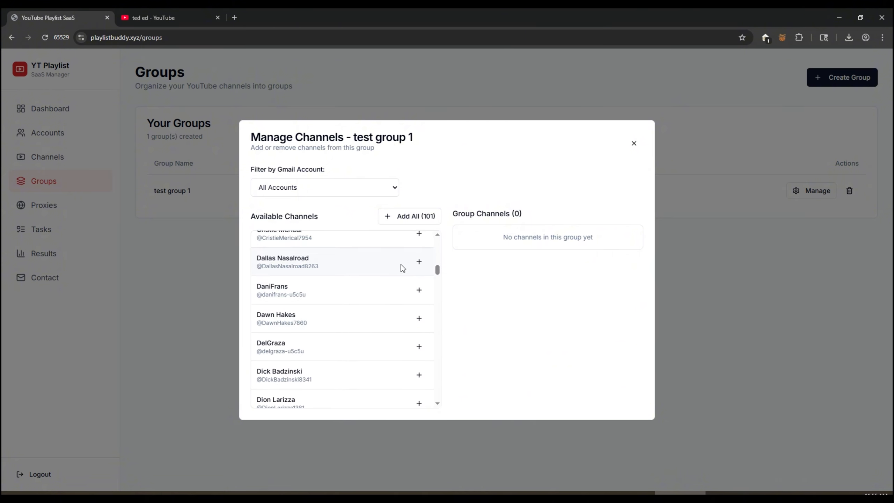
left_click(418, 262)
left_click(418, 291)
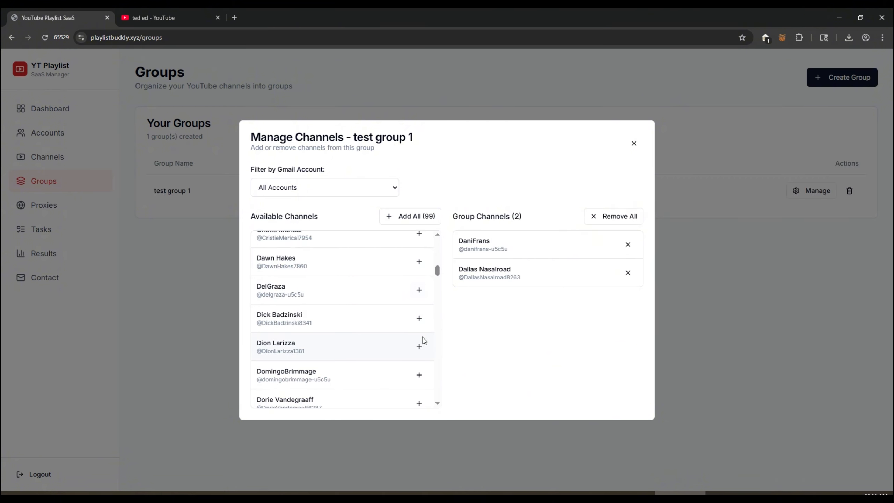
scroll(425, 284, "up", 1)
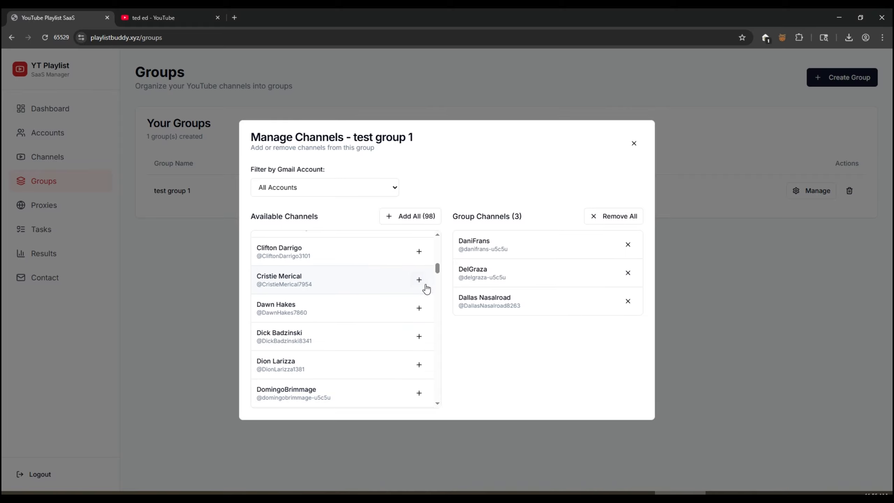
left_click(419, 309)
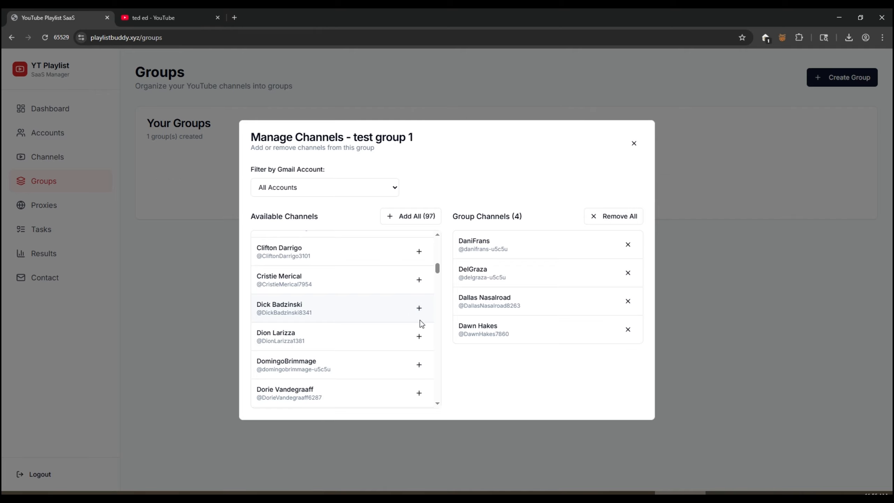
left_click(419, 308)
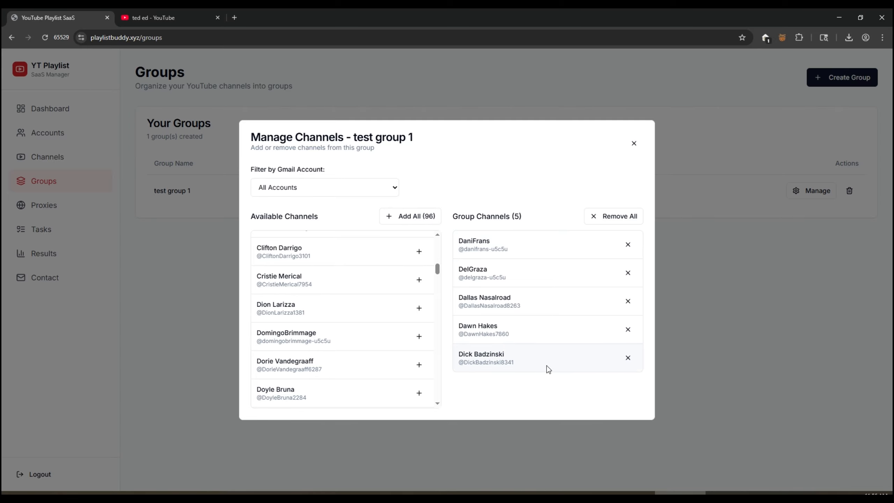
left_click(634, 143)
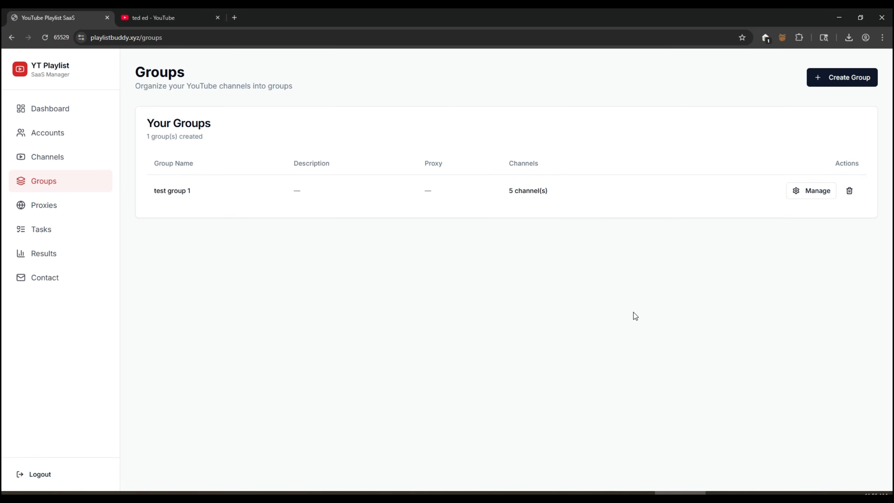
Start a new playlist automation task named "Task with just titles"
left_click(49, 233)
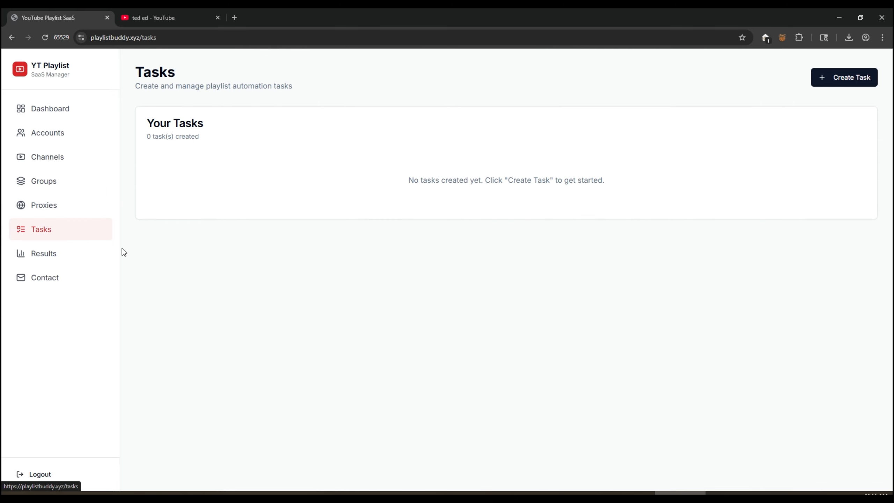
left_click(844, 78)
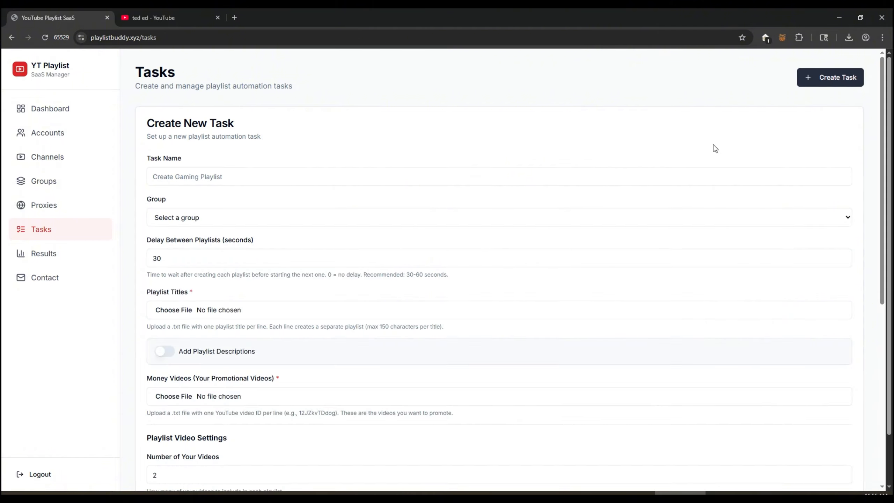
left_click(219, 174)
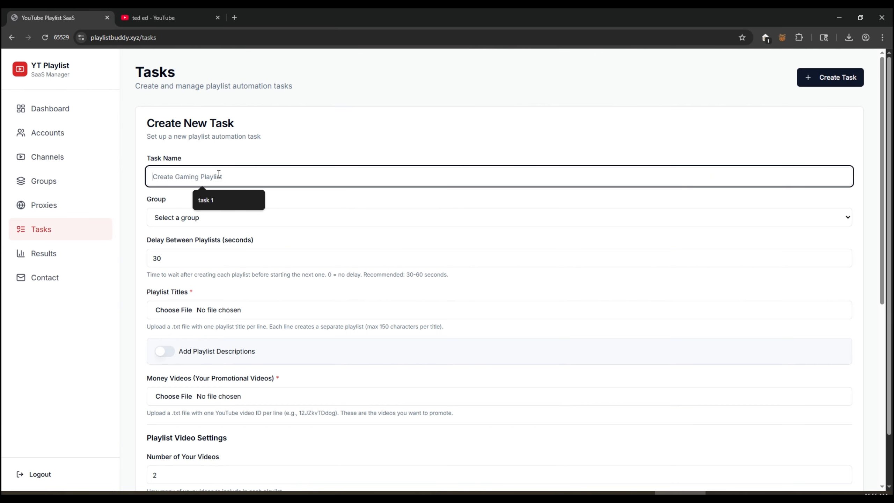
type("Task with just titles")
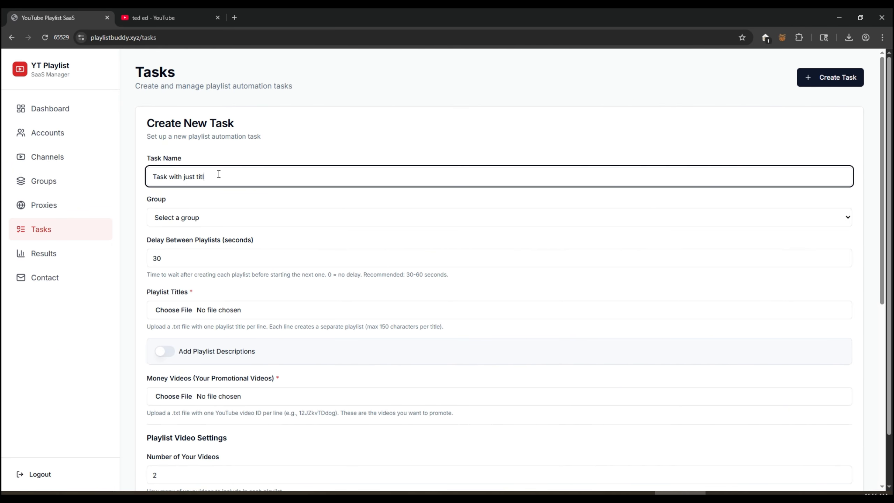
Assign the task to test group 1 and set the delay between playlists to 5 seconds
left_click(193, 221)
left_click(176, 241)
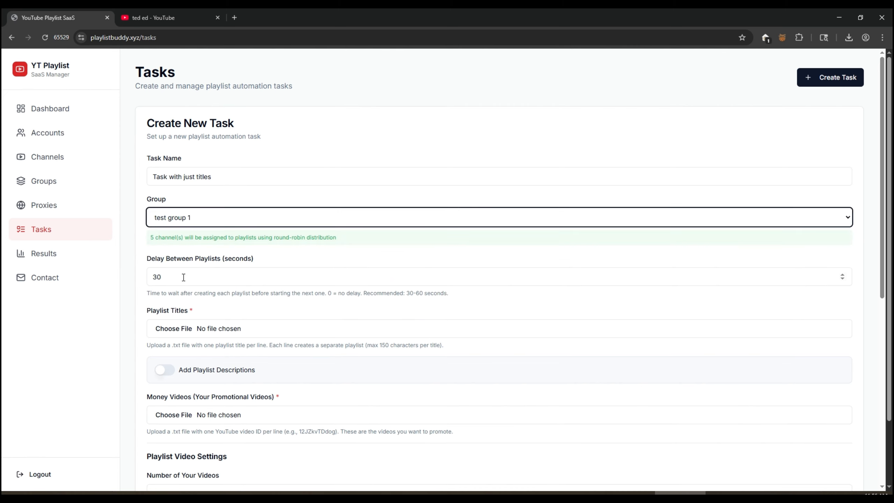
double_click(158, 277)
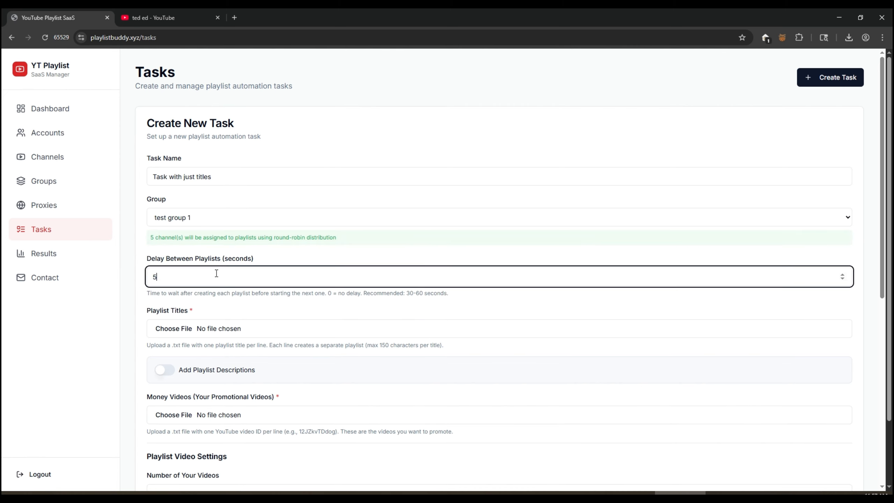
Upload titles-1.txt from H:\course\playlist-saas-2-main\test-data as the task's playlist titles file
scroll(249, 283, "down", 1)
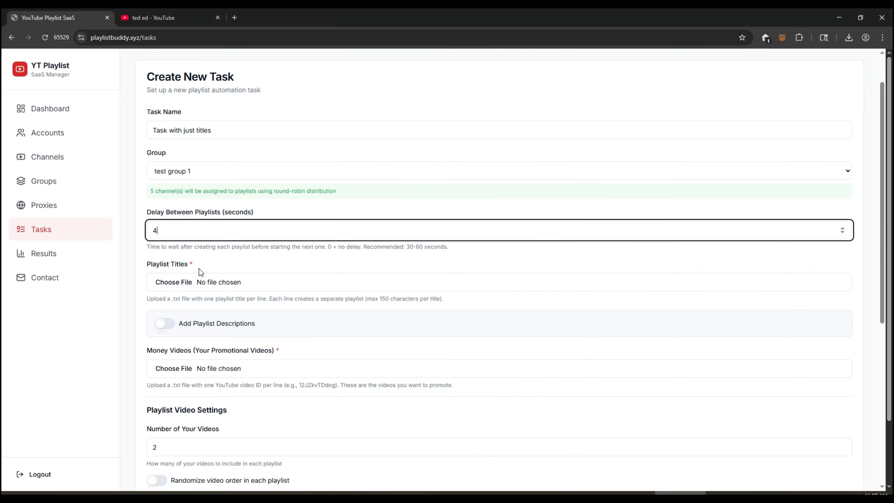
left_click(523, 476)
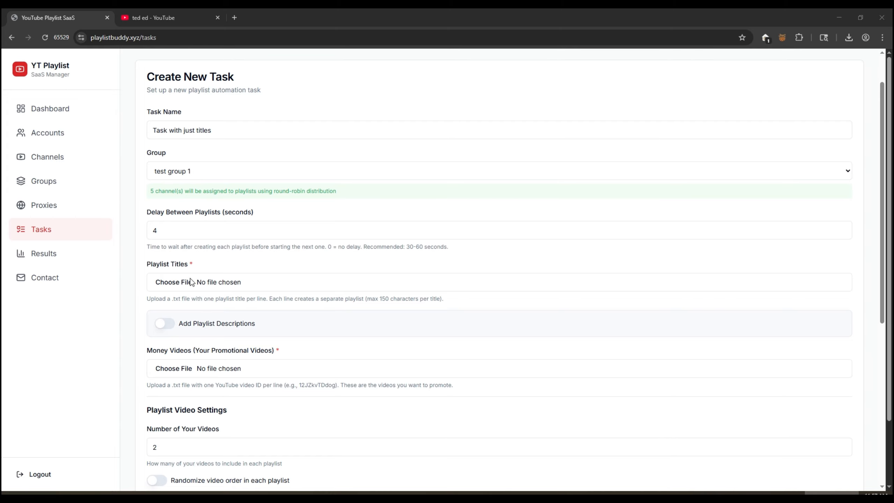
left_click(165, 283)
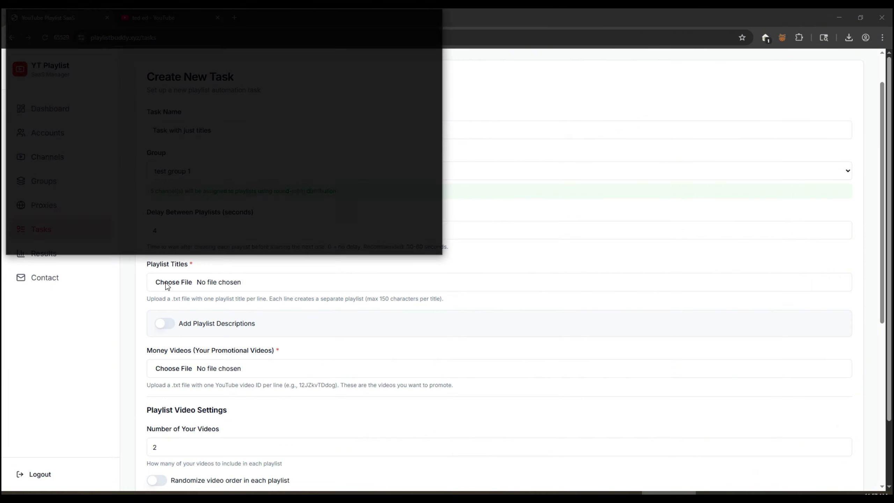
type("H:\\course\\playlist-saas-2-main\\test-data")
key("Return")
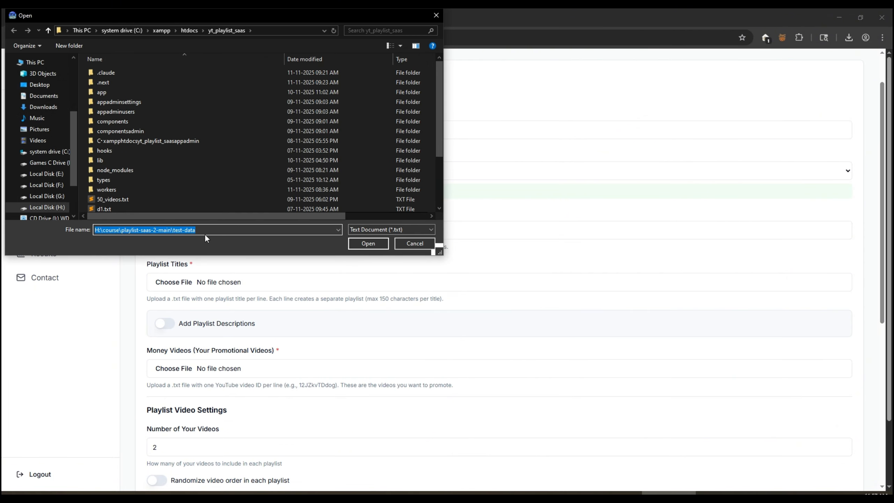
double_click(113, 114)
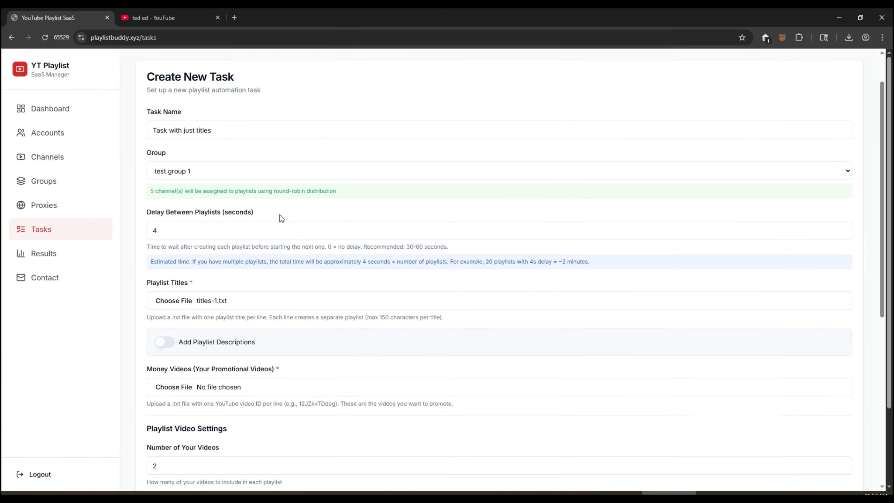
scroll(304, 306, "down", 3)
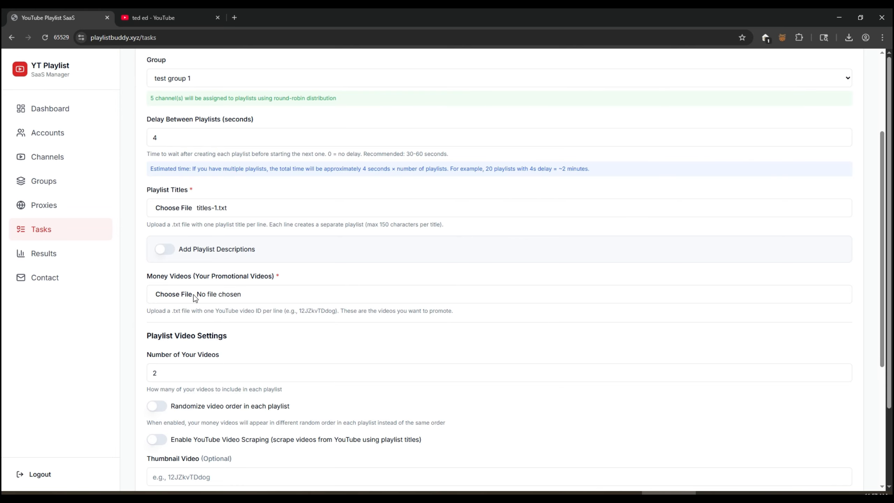
left_click(276, 276)
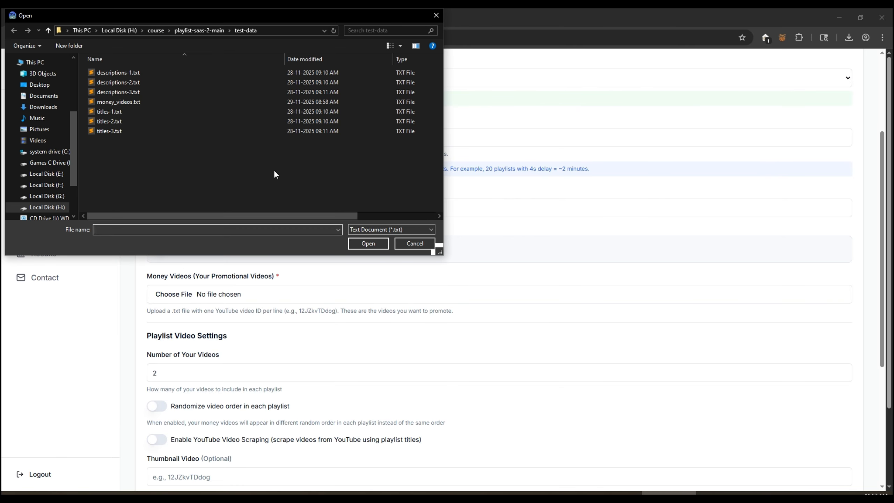
left_click(415, 243)
Copy the link of the TED-Ed Coca-Cola video from YouTube into the first line of money_videos.txt in Sublime Text
left_click(160, 16)
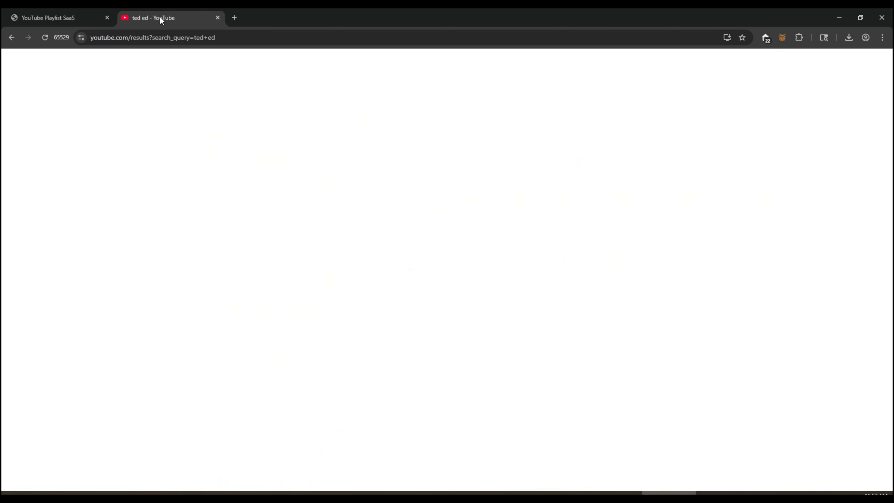
right_click(512, 120)
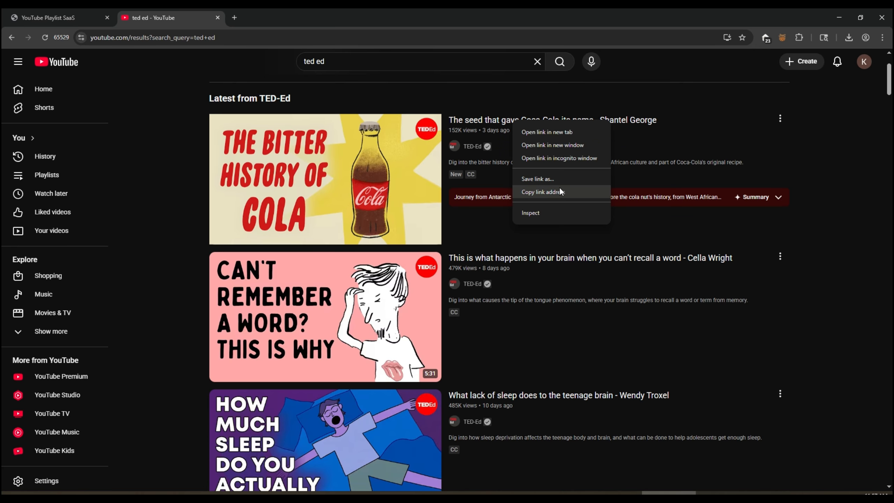
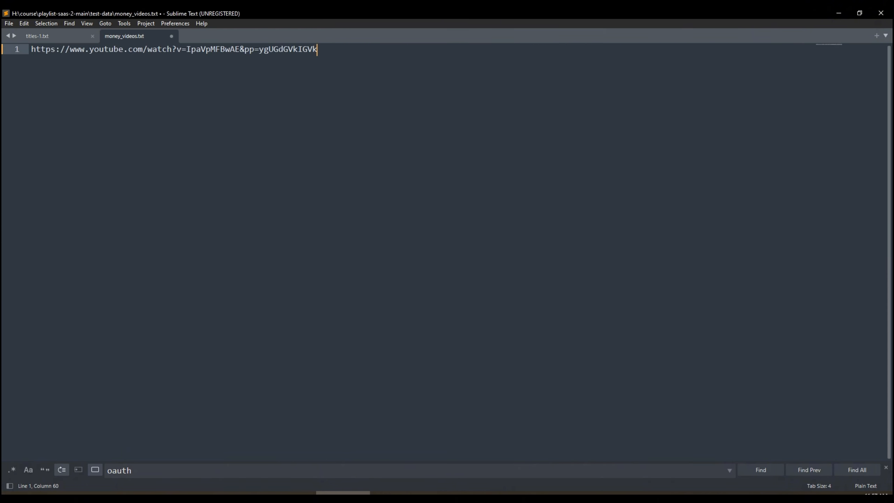
key("Return")
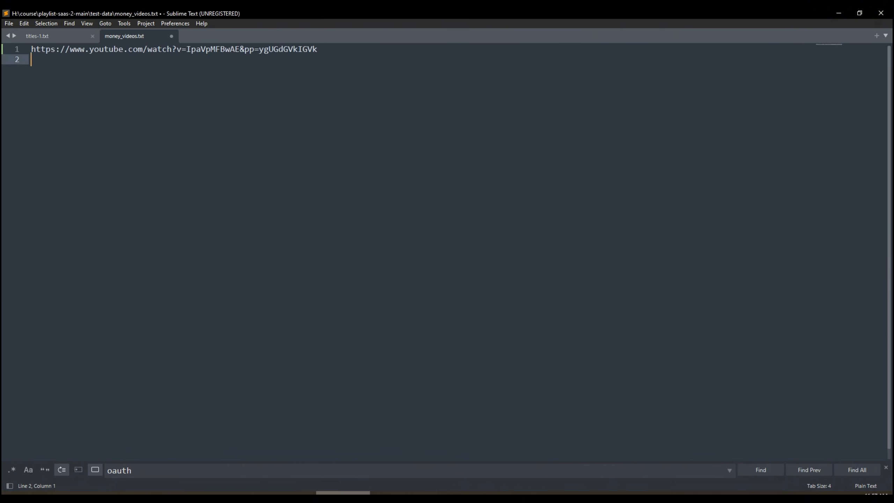
Add the YouTube link of the TED-Ed video about not recalling a word as the second line of money_videos.txt
key("alt+Tab")
right_click(548, 260)
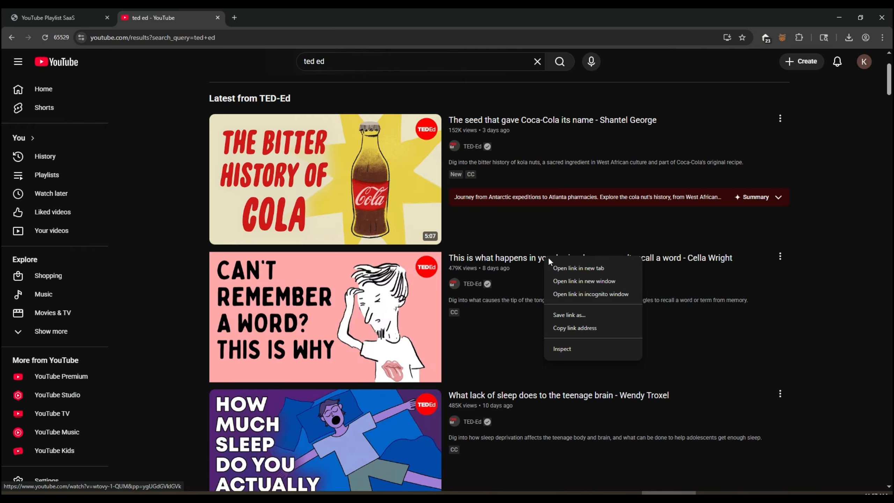
left_click(580, 326)
key("alt+Tab")
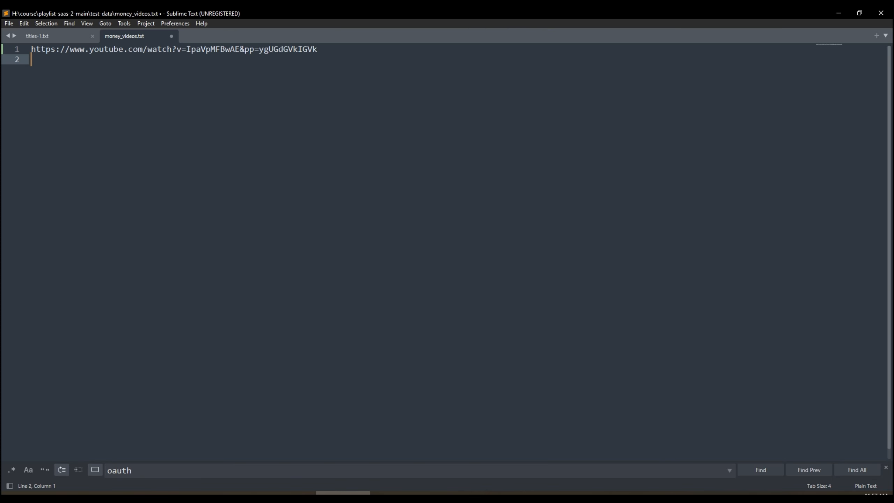
key("ctrl+v")
key("Return")
Add the YouTube link of the TED-Ed video about lack of sleep in teenagers as the third line of money_videos.txt
key("alt+Tab")
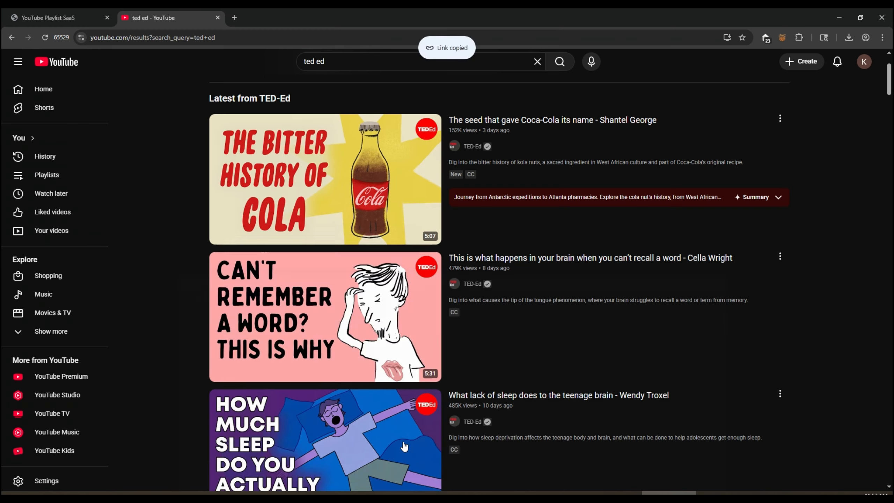
right_click(501, 396)
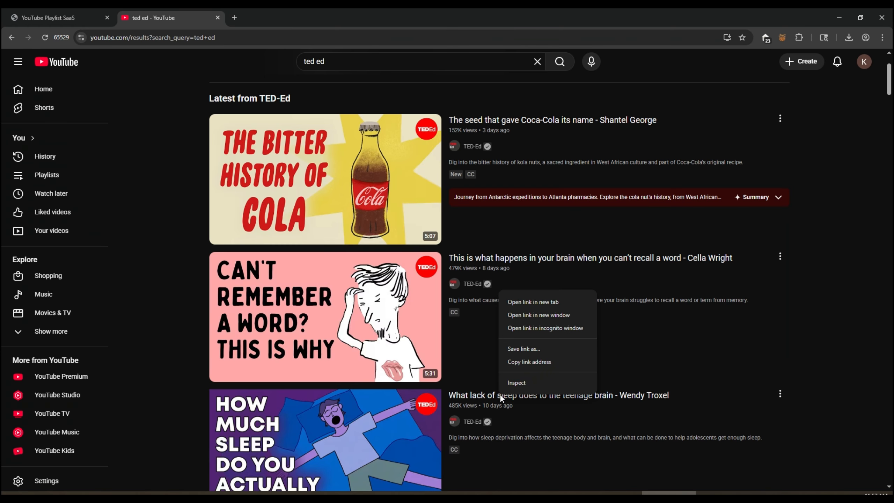
left_click(542, 361)
key("alt+Tab")
key("ctrl+v")
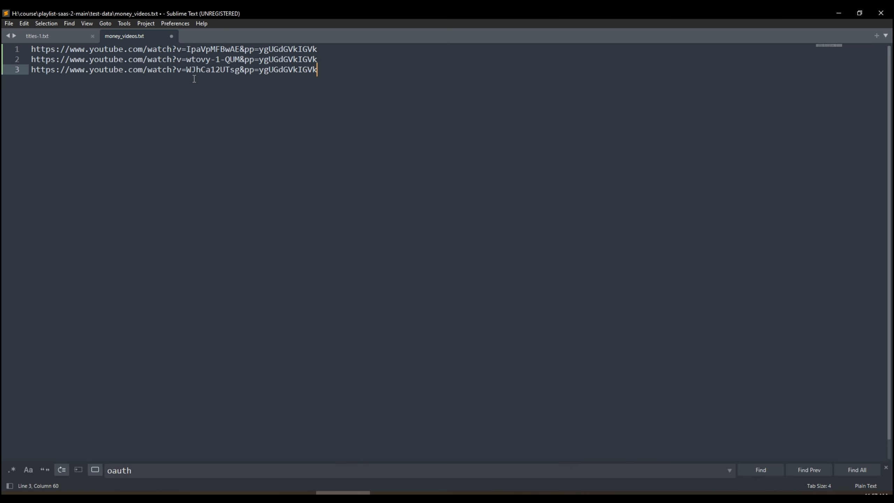
left_click_drag(186, 70, 25, 72)
key("BackSpace")
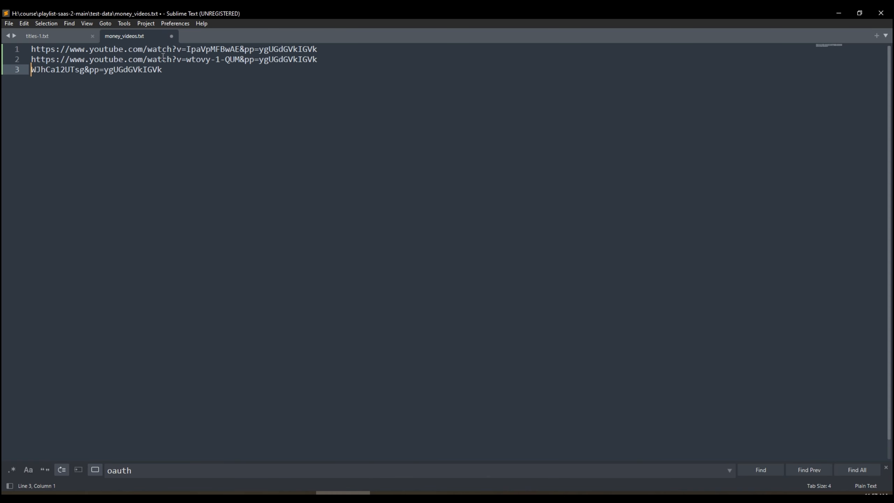
left_click(187, 59)
left_click_drag(186, 59, 29, 60)
key("BackSpace")
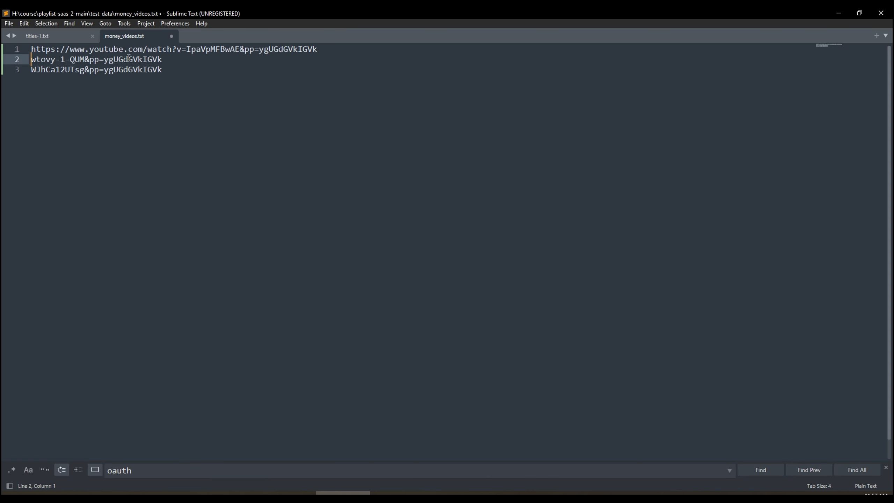
left_click(187, 49)
left_click_drag(187, 49, 29, 50)
key("BackSpace")
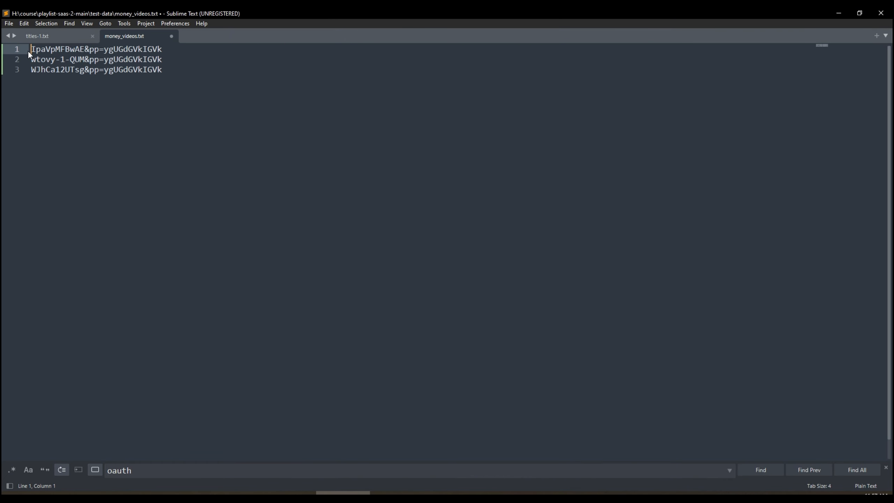
Delete the "&pp=ygUGdGVkIGVk" ending from all three lines so only the video IDs remain, and save money_videos.txt
double_click(173, 50)
key("BackSpace")
key("BackSpace")
key("BackSpace")
key("BackSpace")
key("BackSpace")
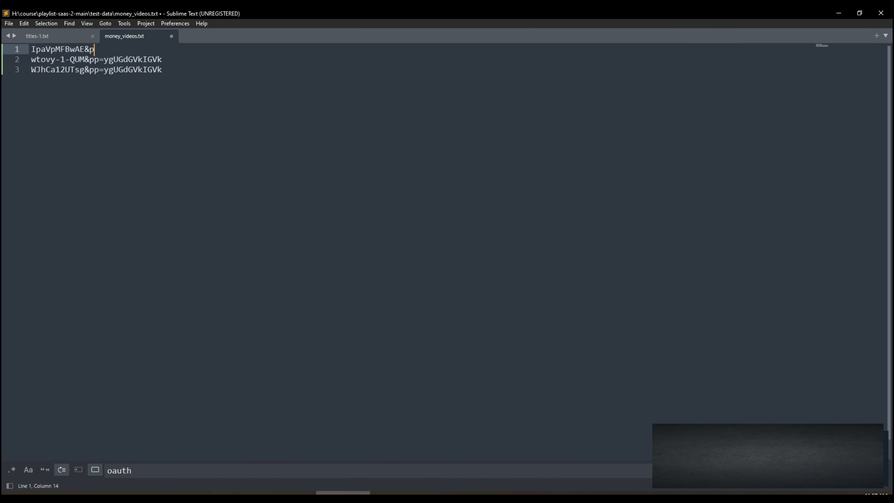
double_click(171, 59)
key("BackSpace")
key("BackSpace")
key("BackSpace")
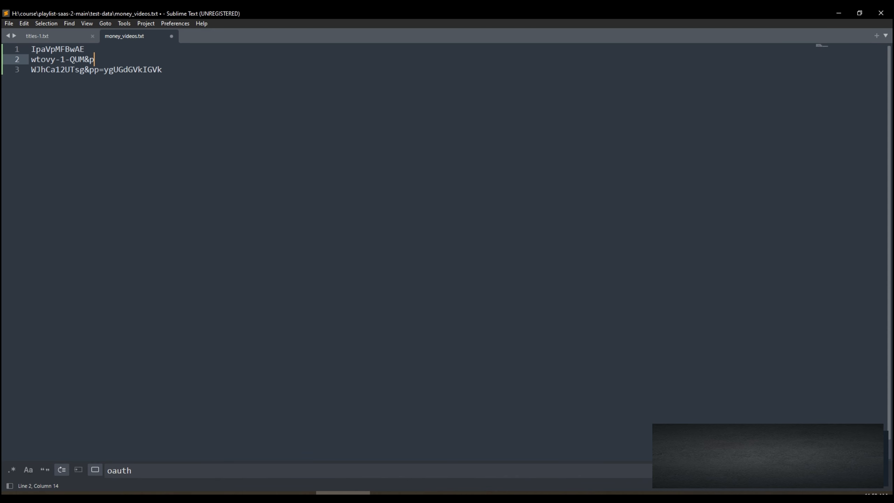
key("BackSpace")
double_click(170, 70)
key("BackSpace")
key("BackSpace")
key("BackSpace")
key("BackSpace")
key("BackSpace")
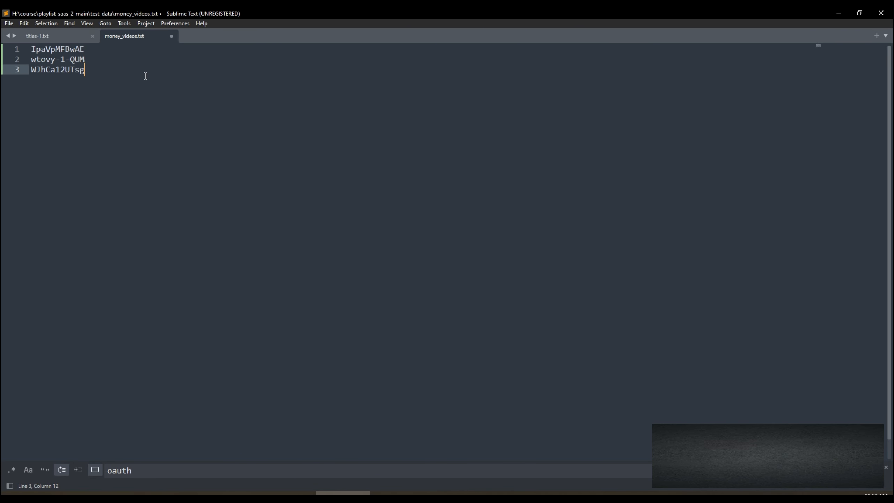
key("ctrl+s")
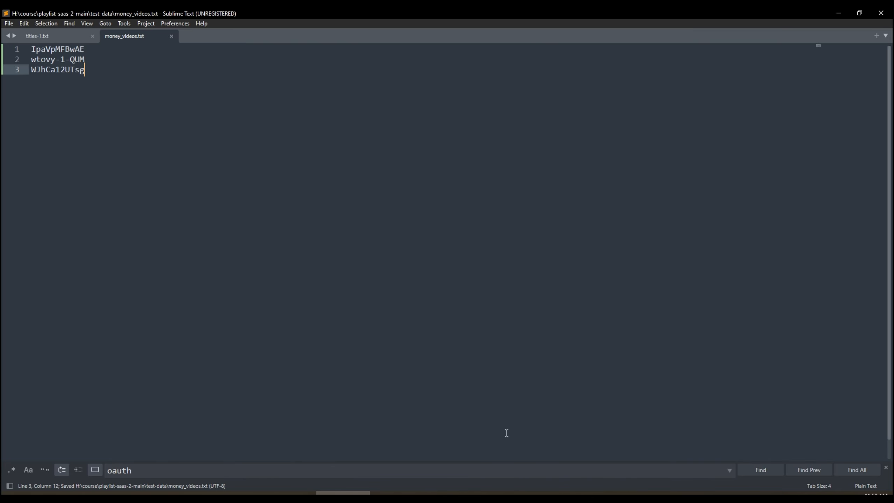
Return to the playlist manager in the browser and upload money_videos.txt as the task's money videos file
key("alt+Tab")
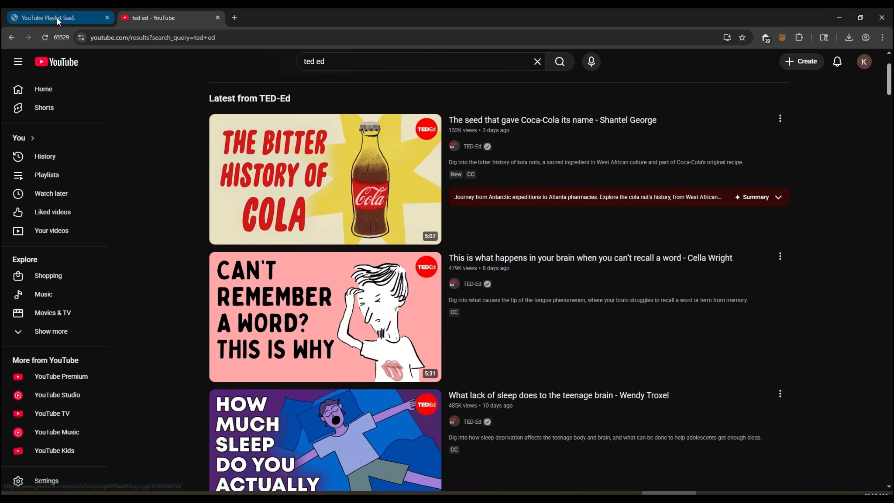
left_click(58, 20)
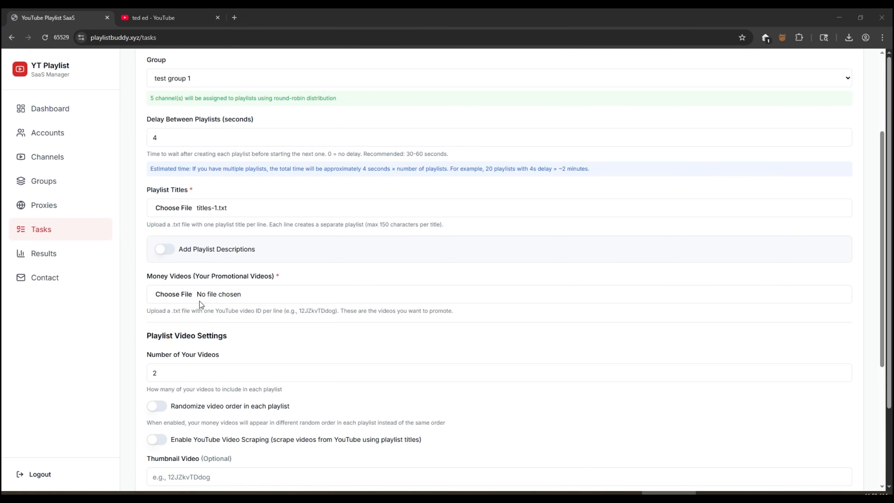
left_click(210, 298)
double_click(144, 101)
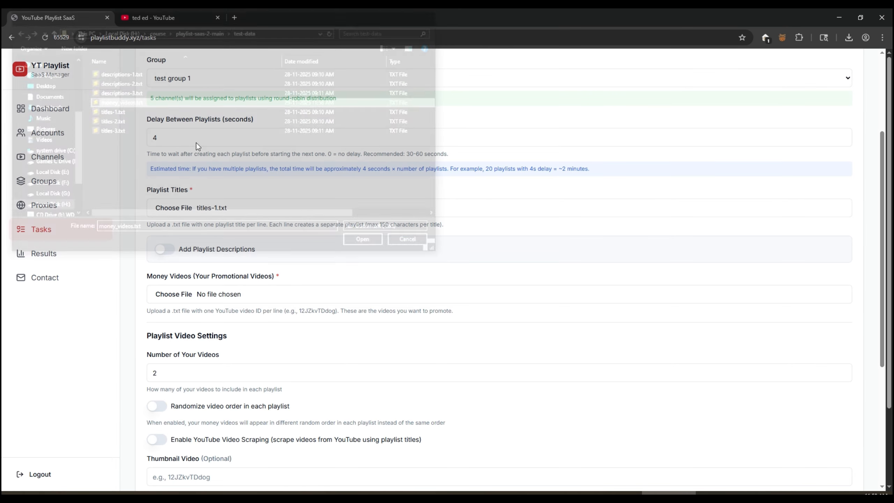
Enable random video order and YouTube video scraping for the task, with the Alternating distribution strategy
scroll(263, 298, "down", 5)
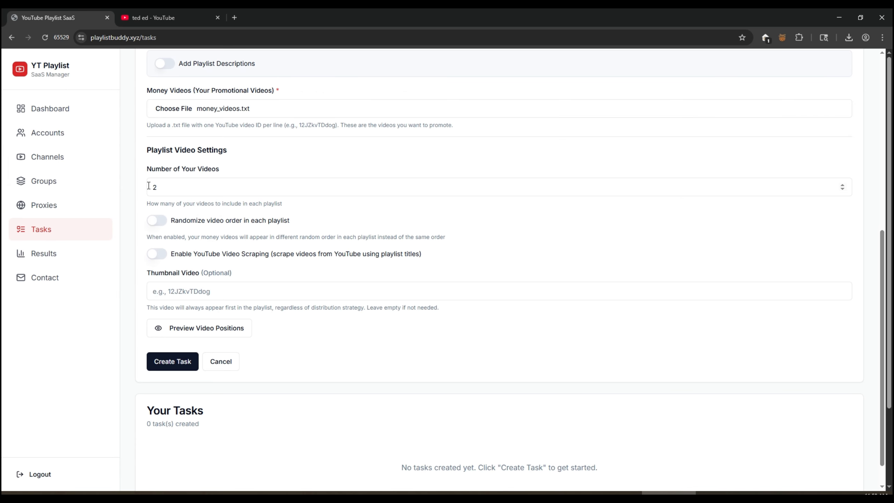
left_click(157, 220)
left_click(157, 253)
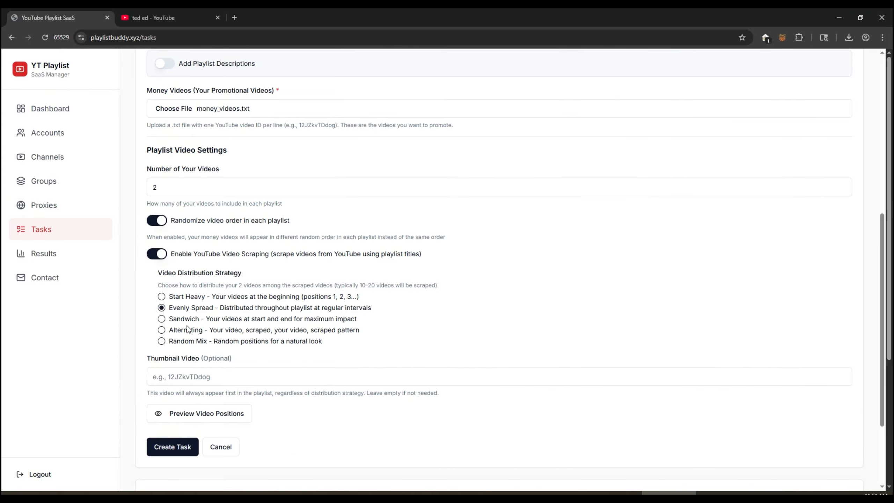
left_click(174, 332)
Create the task with these settings and start running it, confirming that playlists are created on YouTube
scroll(324, 338, "down", 3)
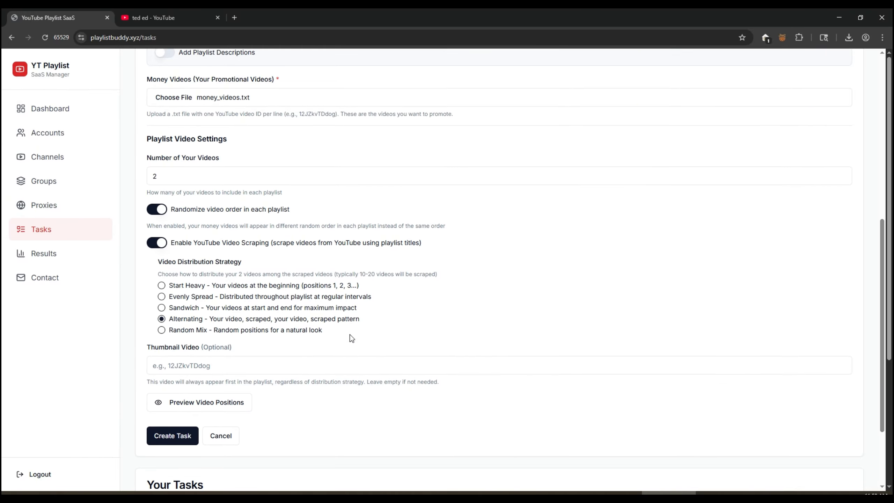
left_click(170, 351)
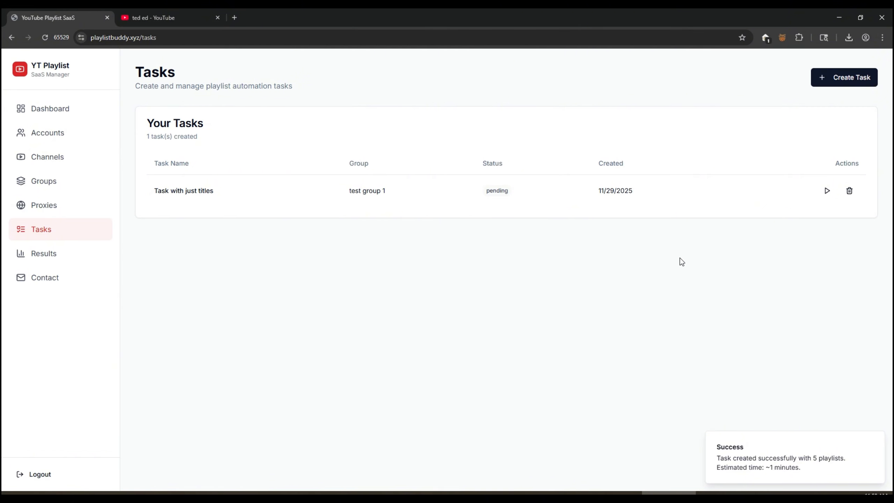
left_click(826, 192)
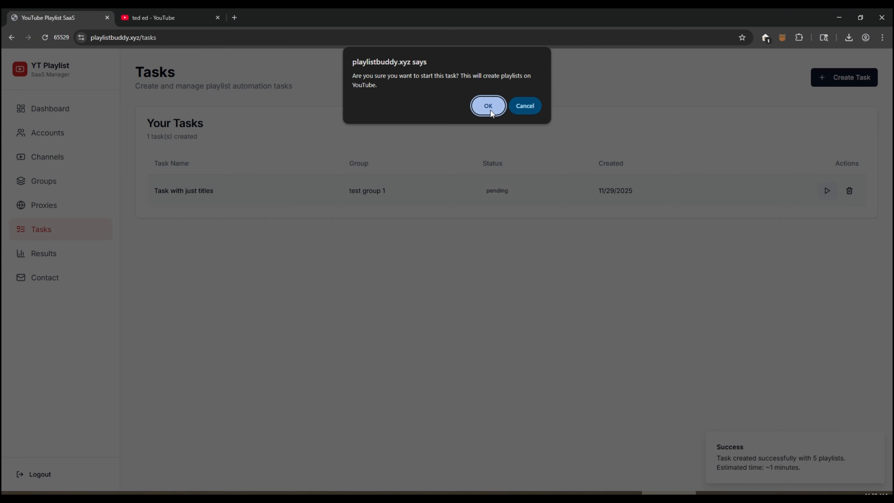
left_click(489, 107)
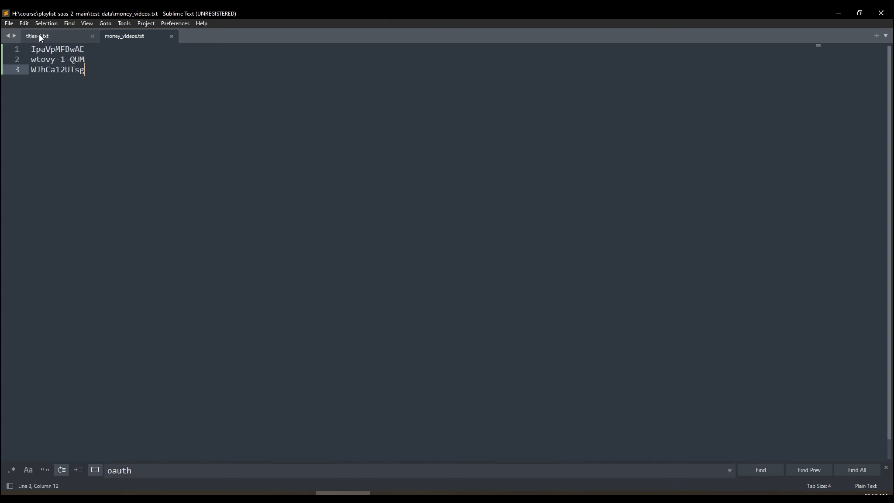
Review the playlist titles in titles-1.txt in Sublime Text, and view the task results in the playlist manager
left_click(40, 35)
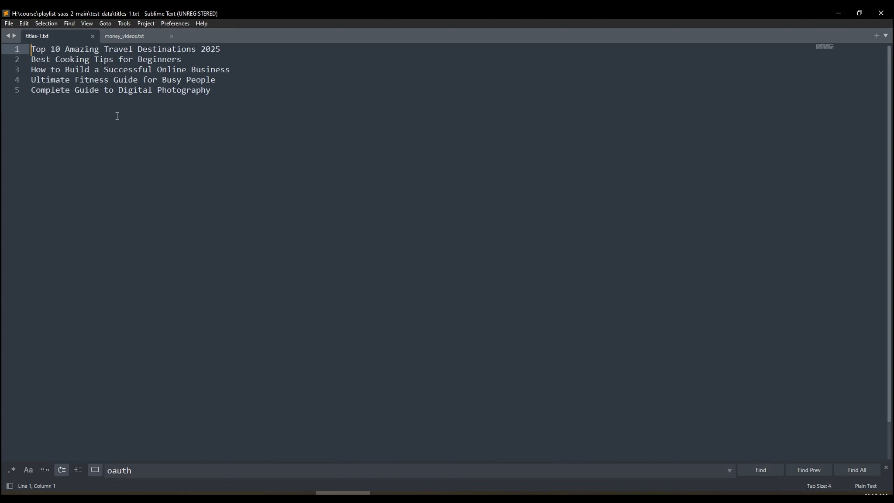
left_click(887, 468)
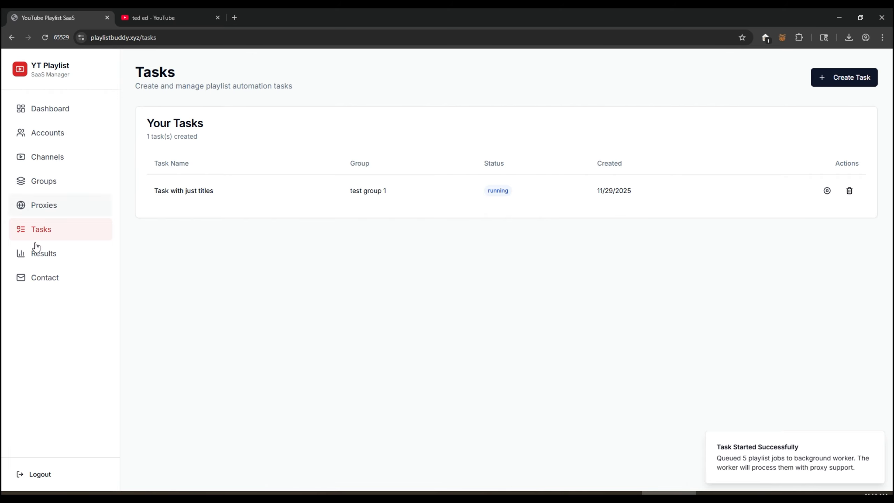
left_click(38, 256)
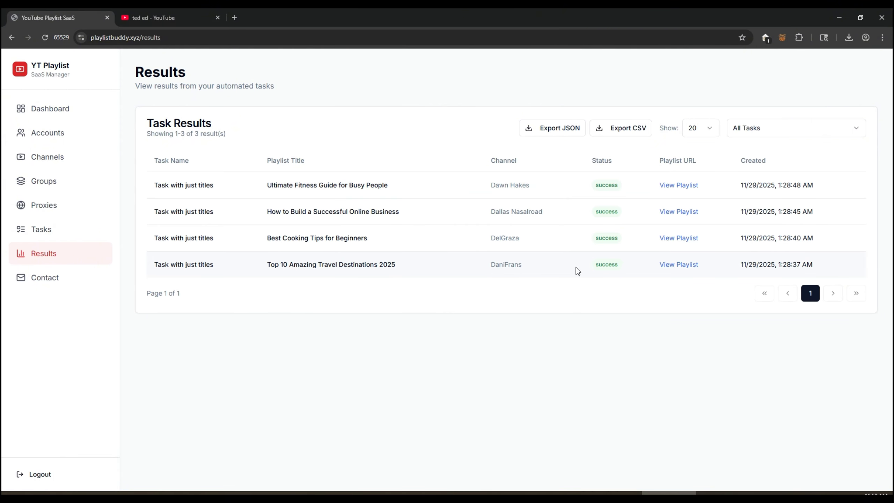
Open the Top 10 Amazing Travel Destinations 2025 and How to Build a Successful Online Business playlists in new tabs and examine their videos
right_click(678, 264)
left_click(695, 274)
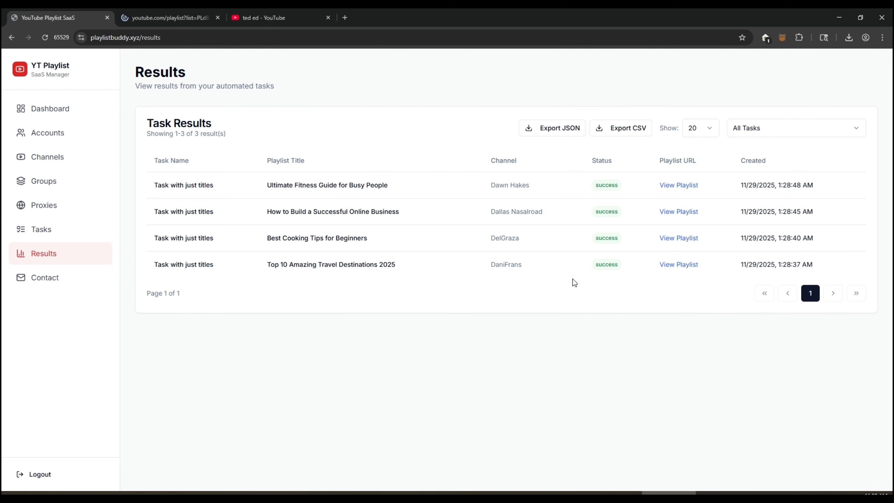
right_click(691, 212)
left_click(712, 221)
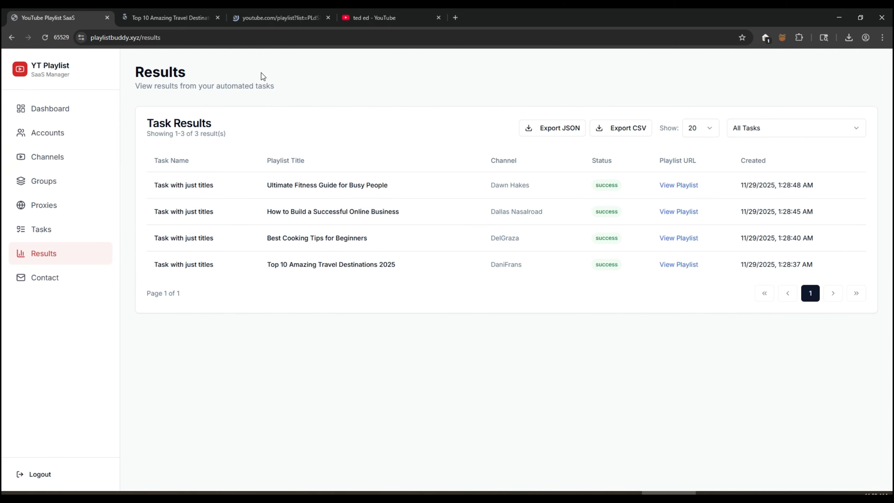
left_click(159, 17)
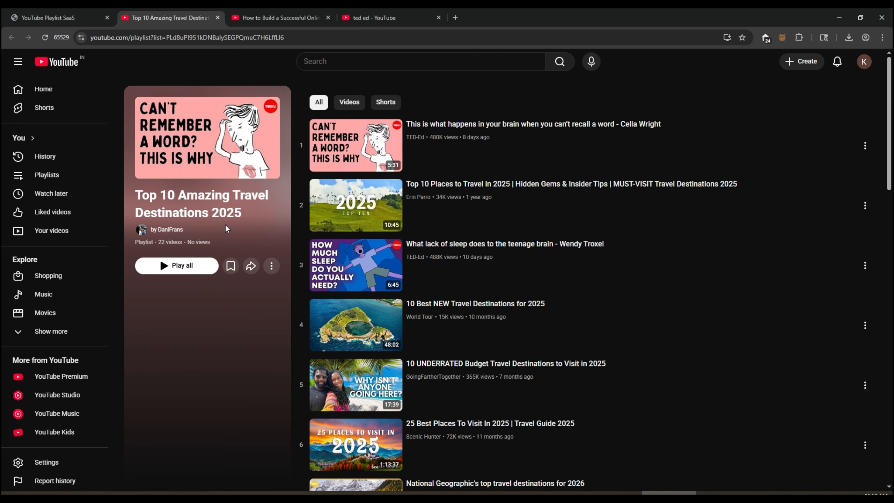
left_click(272, 266)
left_click(207, 313)
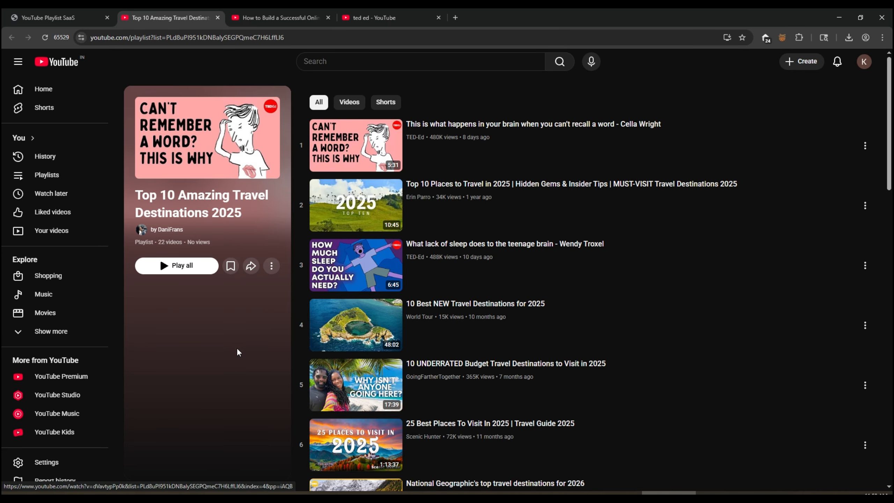
left_click(275, 16)
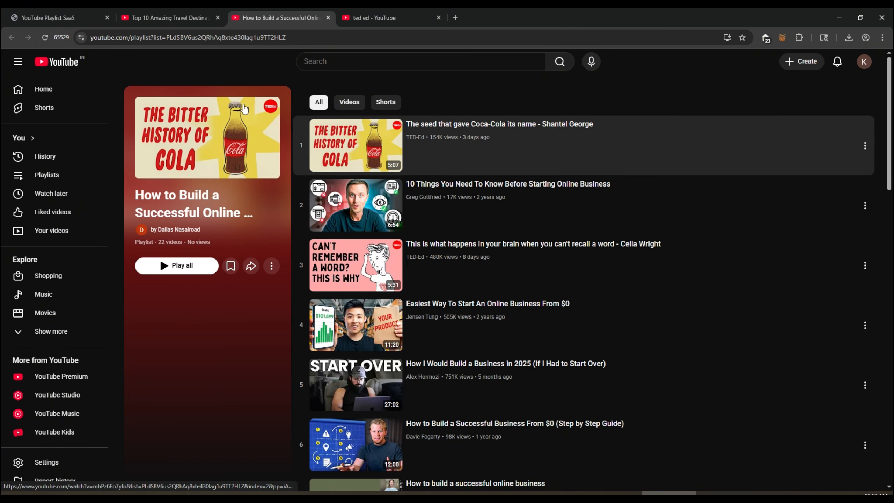
Close the opened YouTube tabs, keeping only the playlist manager
left_click(181, 16)
left_click(217, 17)
left_click(218, 18)
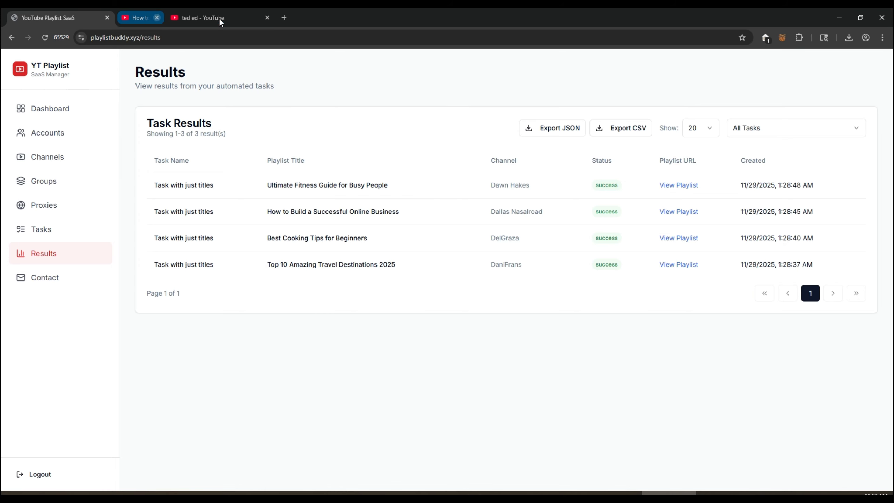
left_click(220, 18)
Create a new channel group named Playlist With Description, without a proxy
left_click(41, 229)
left_click(44, 181)
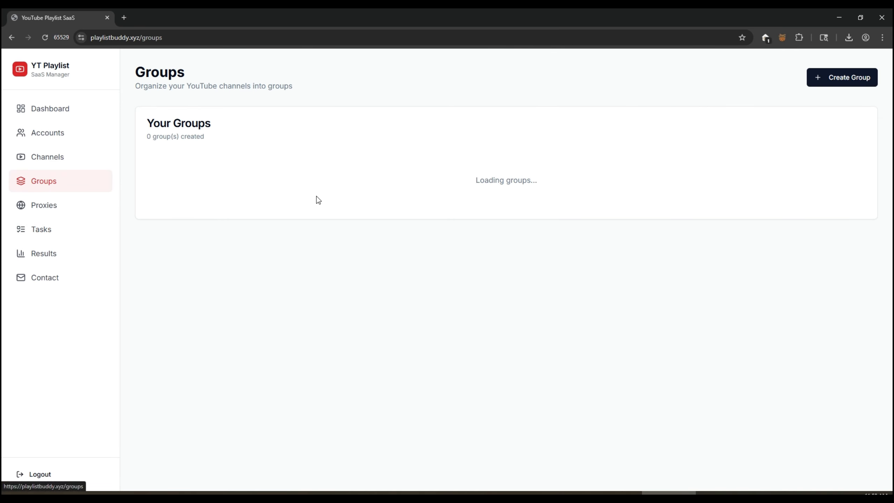
left_click(844, 77)
left_click(244, 172)
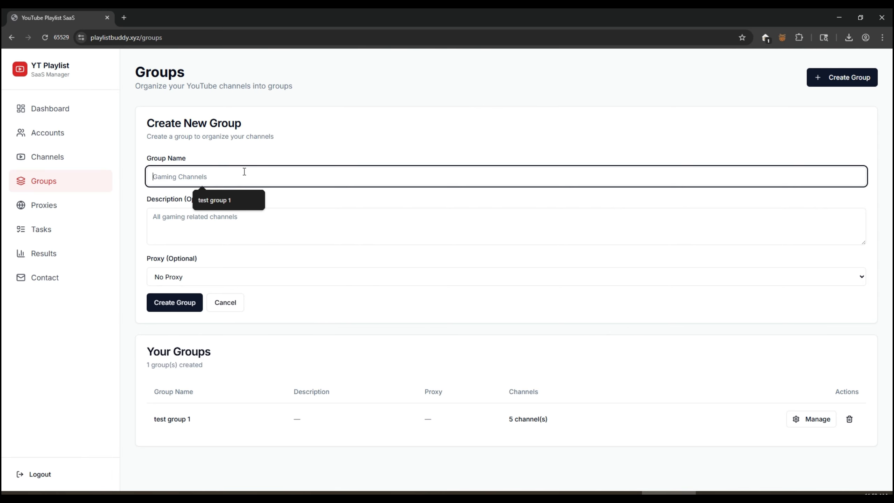
type("Playlist With Description")
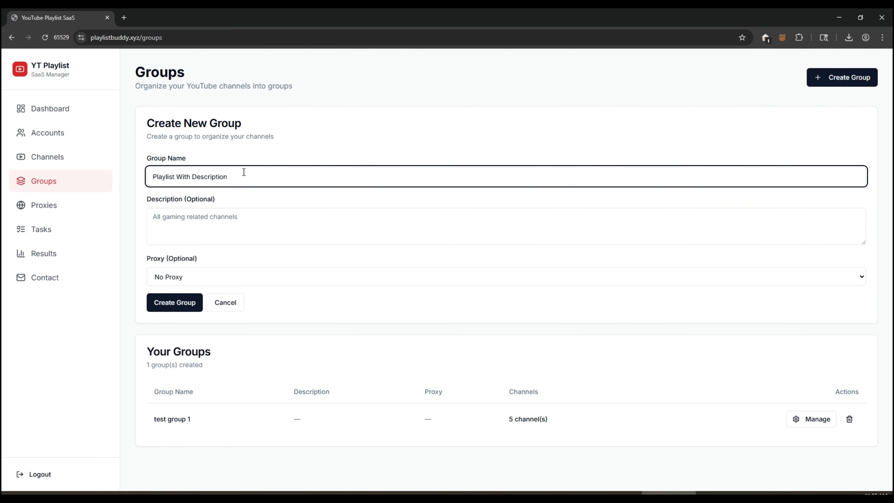
left_click(171, 306)
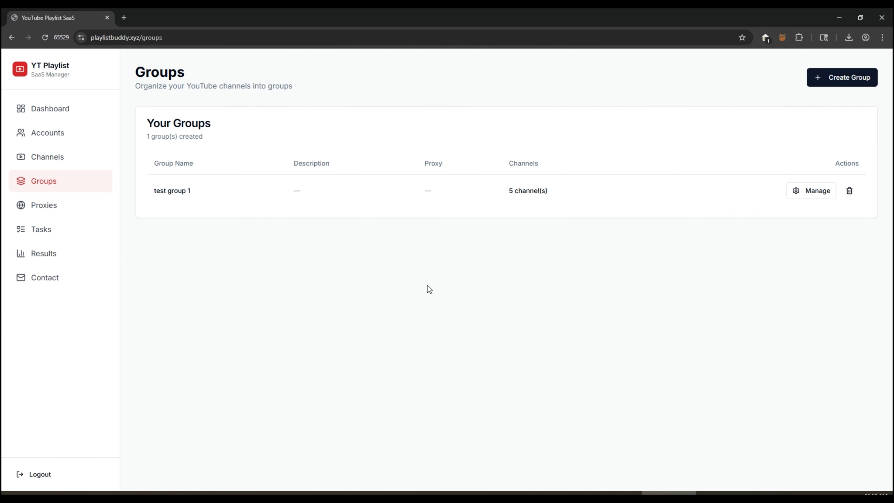
Add five available channels to the Playlist With Description group and finish managing its channels
left_click(813, 191)
scroll(403, 292, "down", 10)
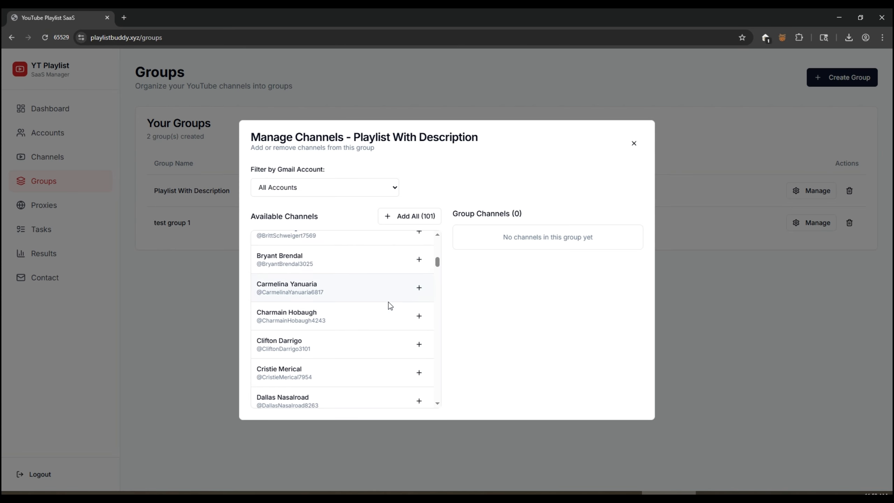
left_click(419, 289)
left_click(419, 288)
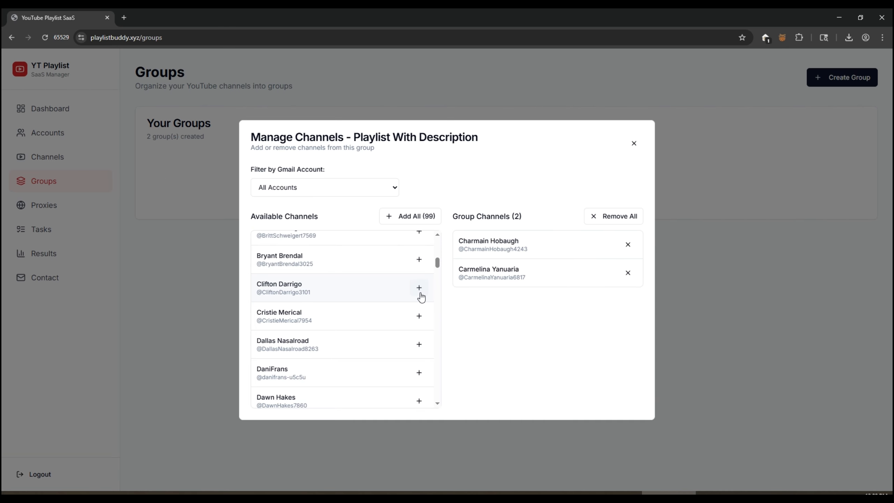
left_click(420, 288)
left_click(420, 294)
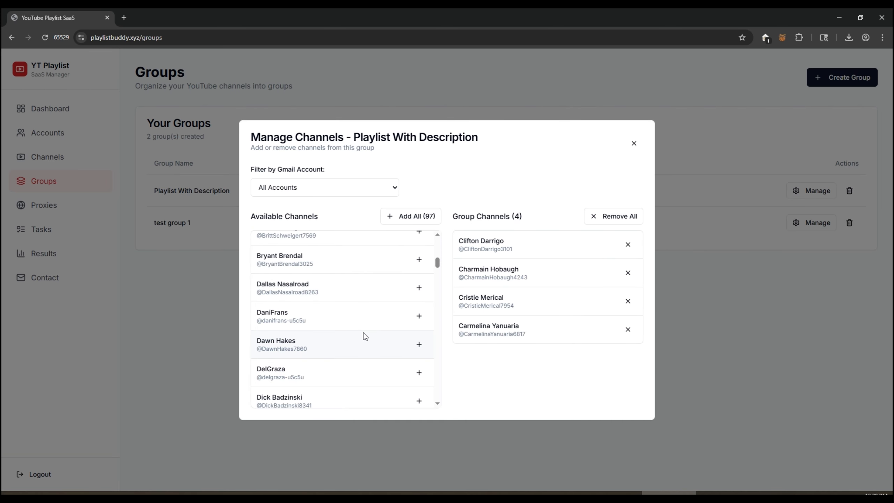
scroll(366, 332, "down", 8)
left_click(419, 246)
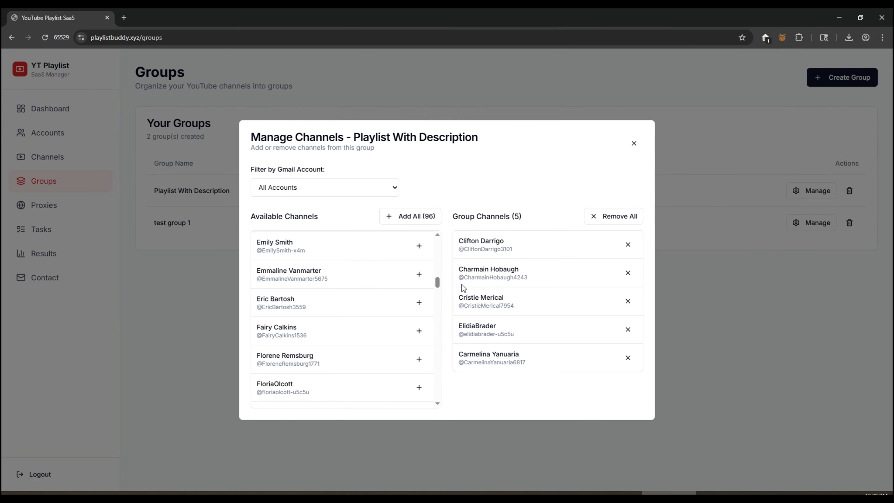
left_click(634, 143)
Start a new task named "Playlist With Description." for the Playlist With Description group, with a 5-second delay between playlists
left_click(45, 231)
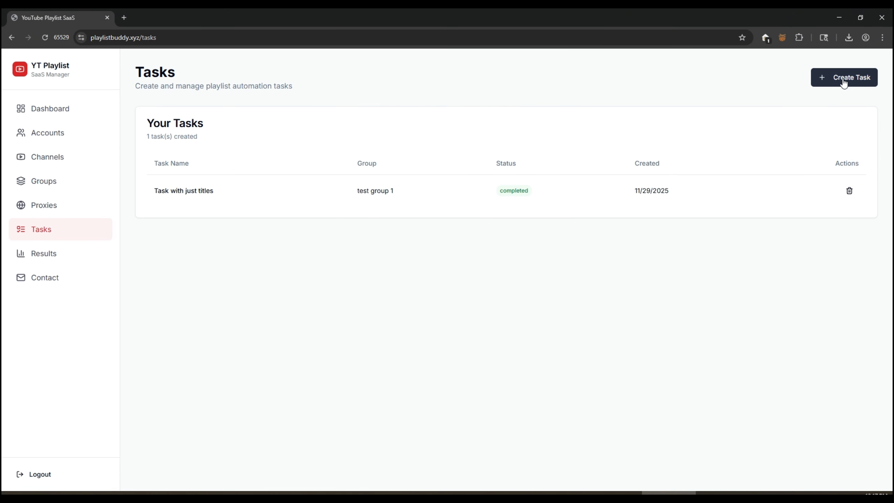
left_click(822, 78)
left_click(256, 174)
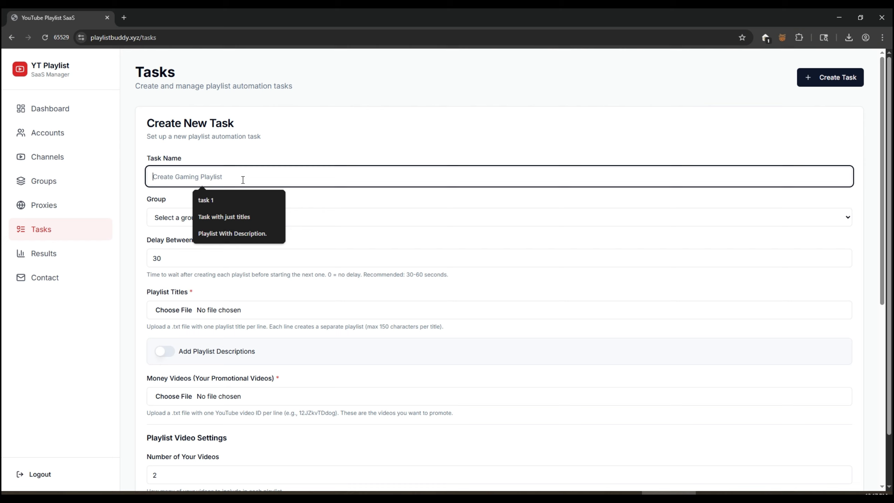
left_click(217, 234)
left_click(191, 218)
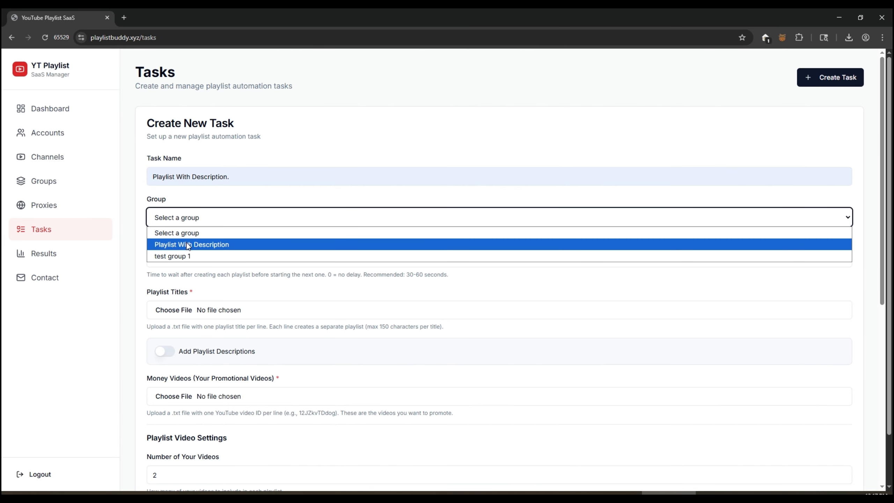
left_click(188, 244)
double_click(151, 277)
type("5")
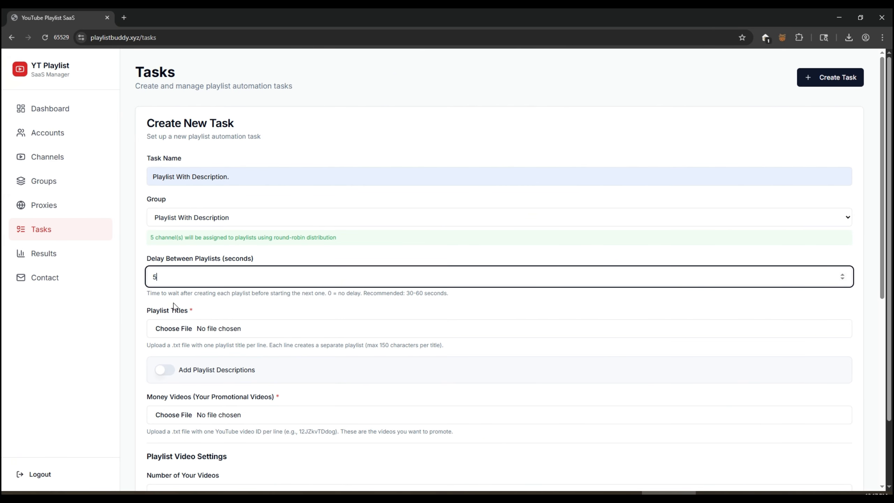
Upload titles-2.txt as the new task's playlist titles file
scroll(173, 303, "down", 1)
left_click(172, 282)
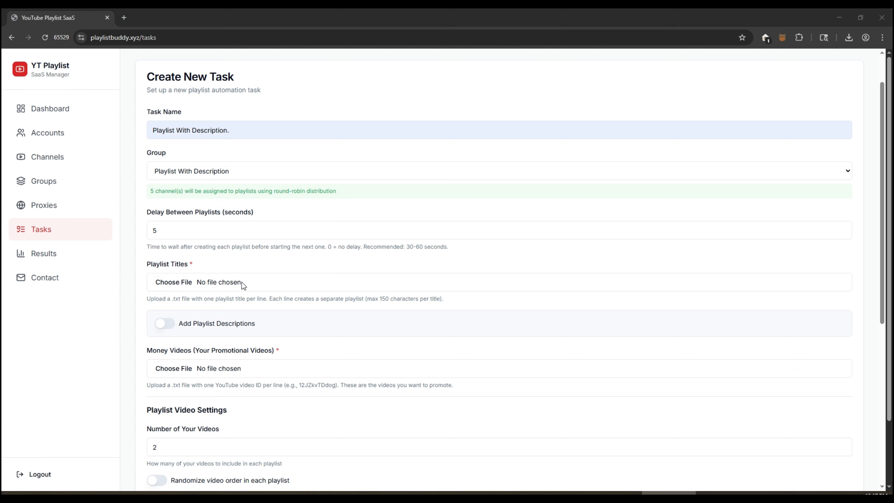
double_click(135, 121)
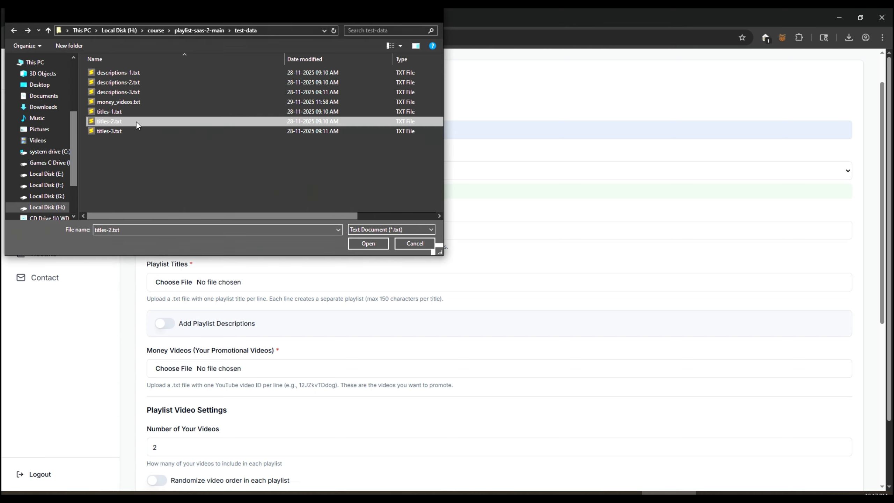
Review titles-2.txt and descriptions-2.txt in Sublime Text, and return to the task form in the browser
key("alt+Tab")
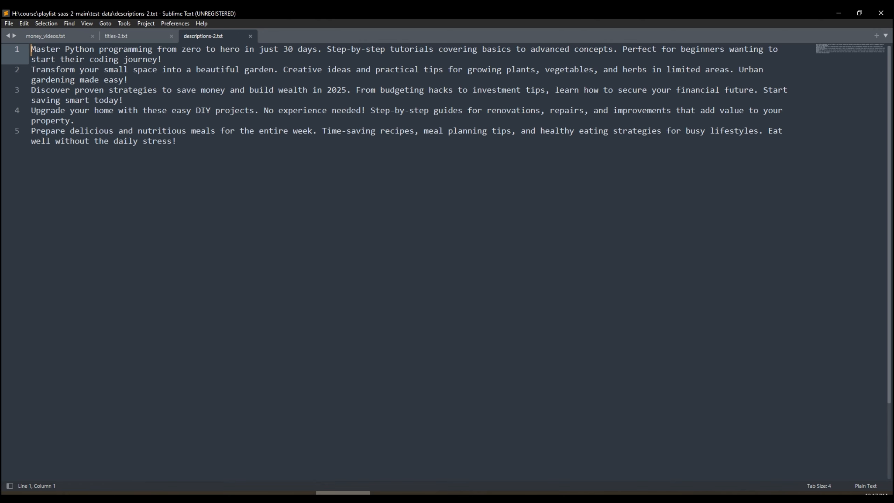
left_click(116, 36)
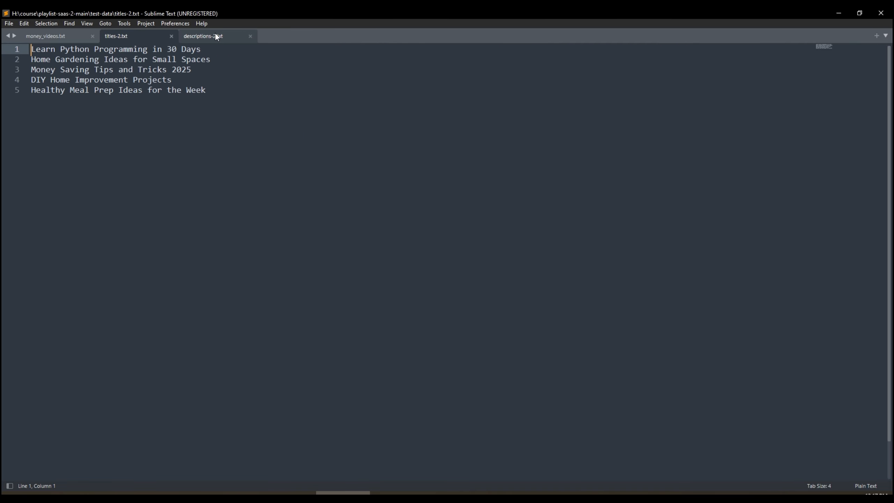
left_click(204, 37)
key("alt+Tab")
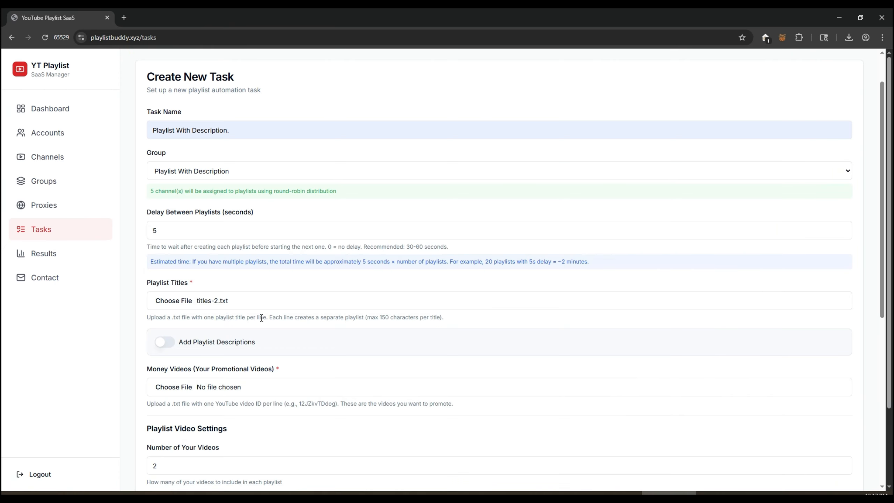
Enable playlist descriptions, compare both description options, and upload descriptions-2.txt with one description per title
left_click(161, 343)
scroll(197, 343, "down", 1)
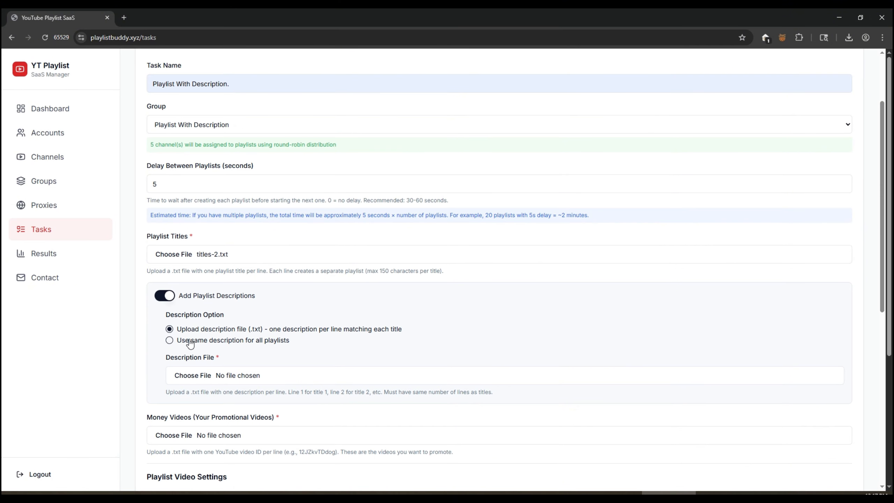
left_click(188, 341)
left_click(253, 393)
left_click(202, 329)
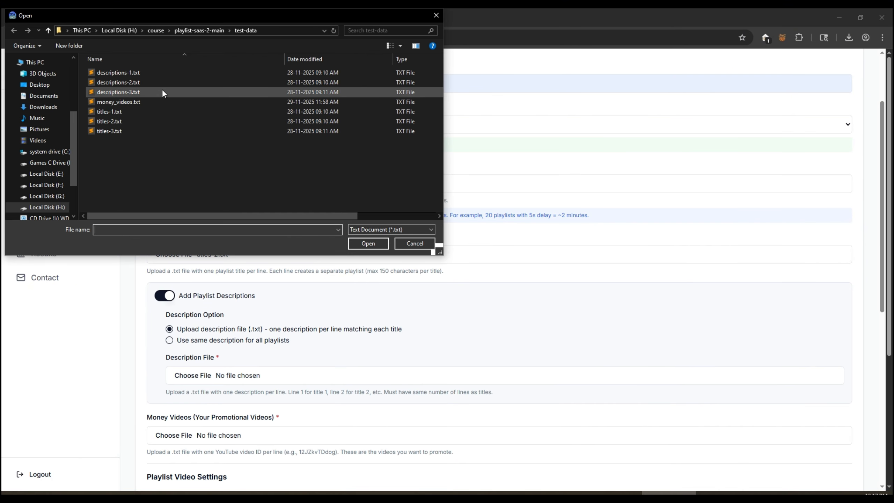
left_click(156, 82)
double_click(156, 82)
Upload money_videos.txt as the money videos file and set the number of own videos per playlist to 3
scroll(349, 325, "down", 5)
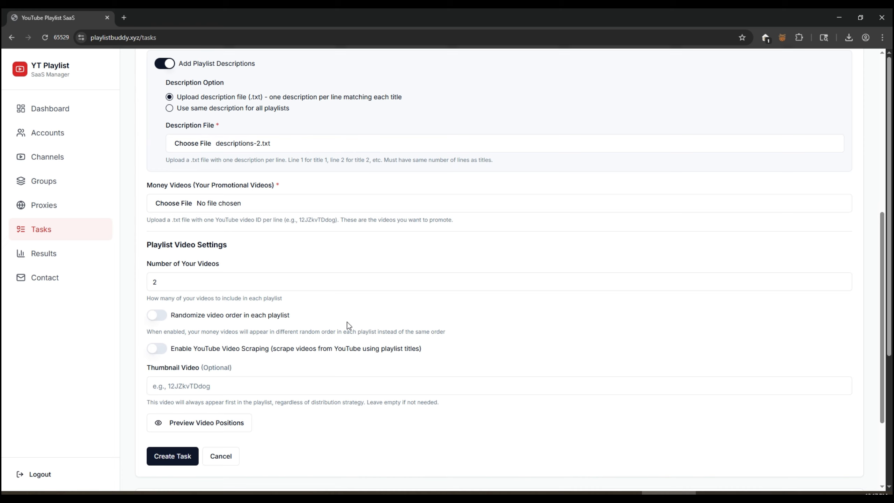
left_click(172, 204)
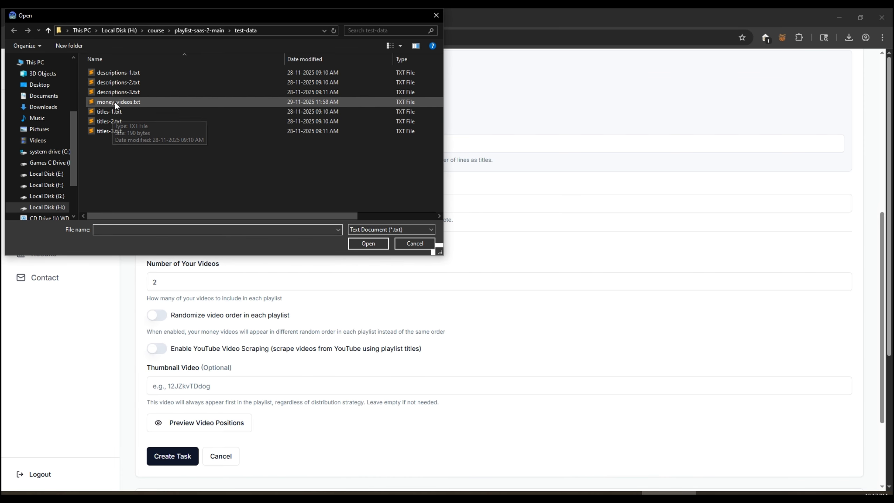
double_click(115, 101)
key("Tab")
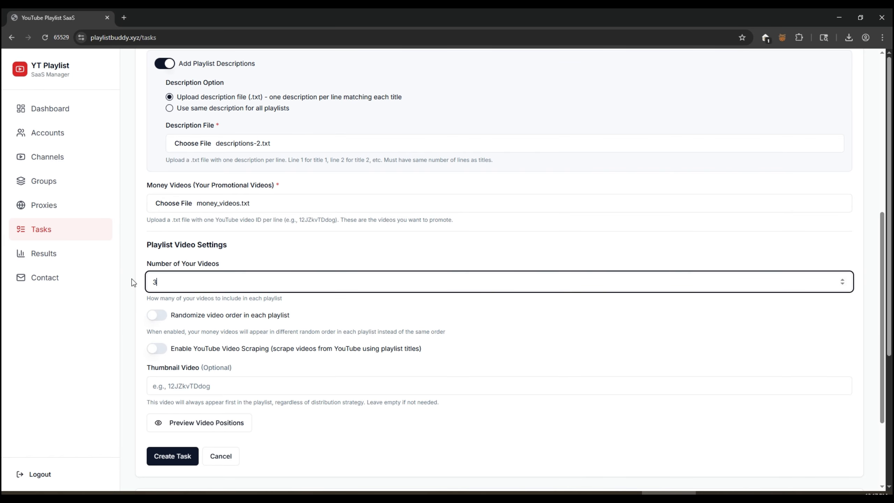
Enable random video order and YouTube video scraping for the task, with the Sandwich distribution strategy
left_click(157, 315)
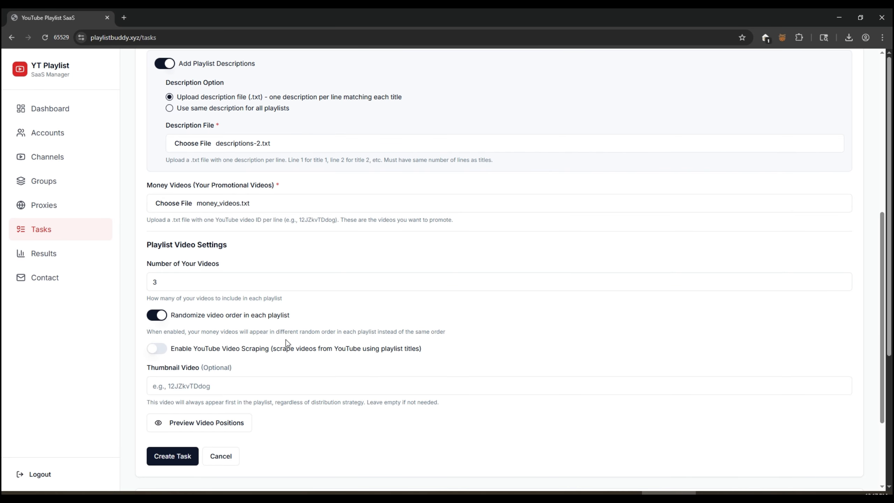
left_click(157, 349)
scroll(159, 352, "down", 5)
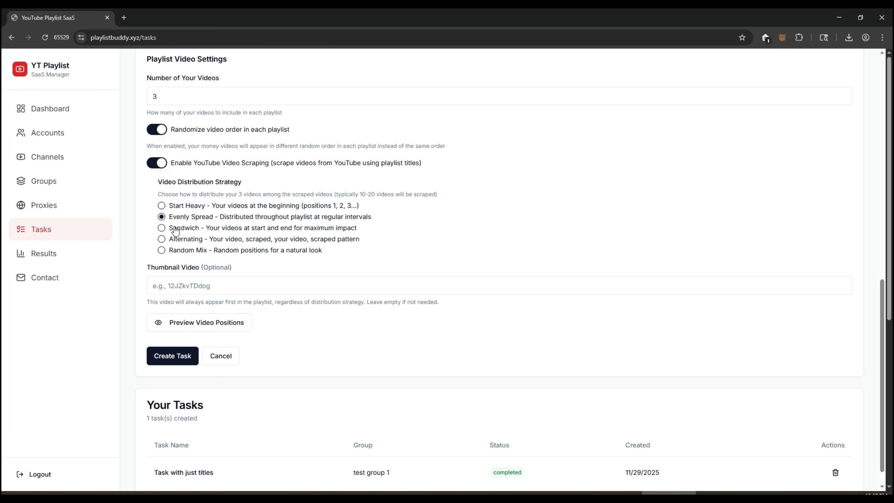
left_click(175, 229)
Create the Playlist With Description task, start it with confirmation to create playlists on YouTube, and dismiss the notification
scroll(319, 252, "down", 1)
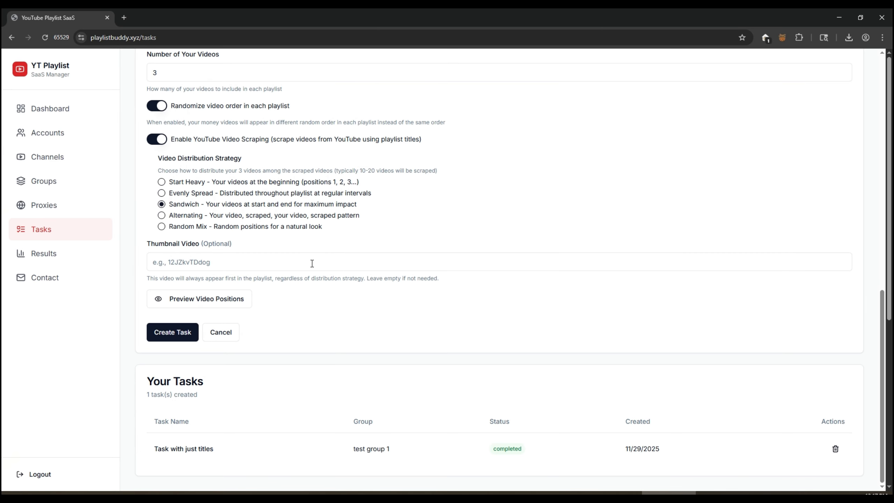
left_click(174, 338)
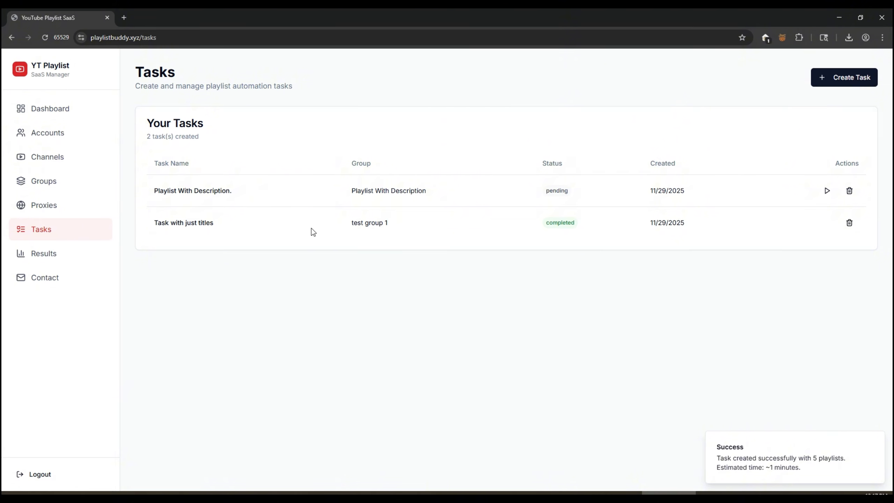
left_click(826, 190)
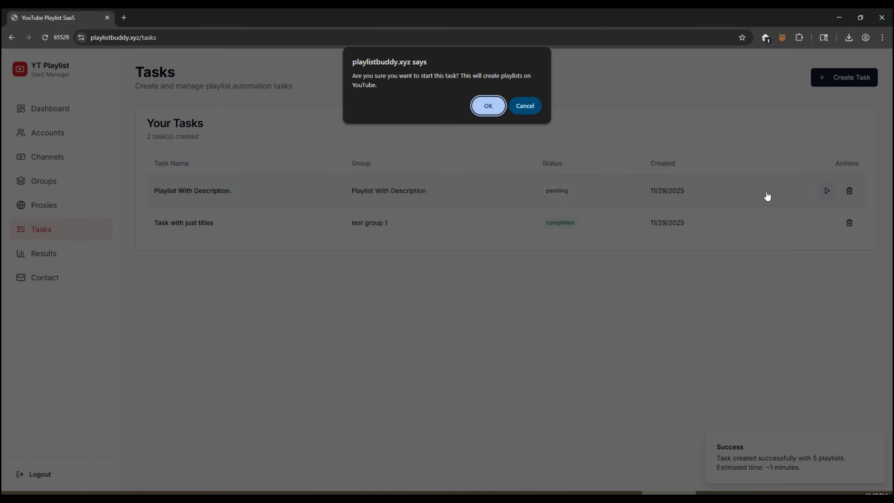
left_click(488, 106)
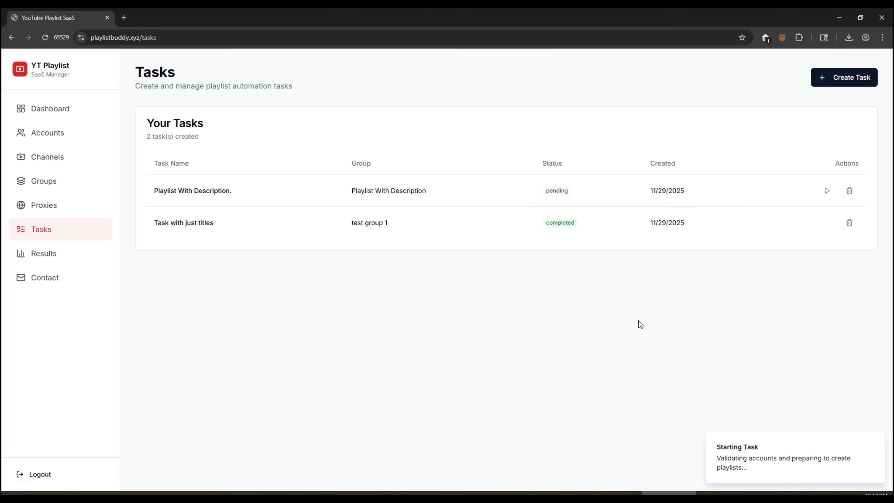
left_click(876, 441)
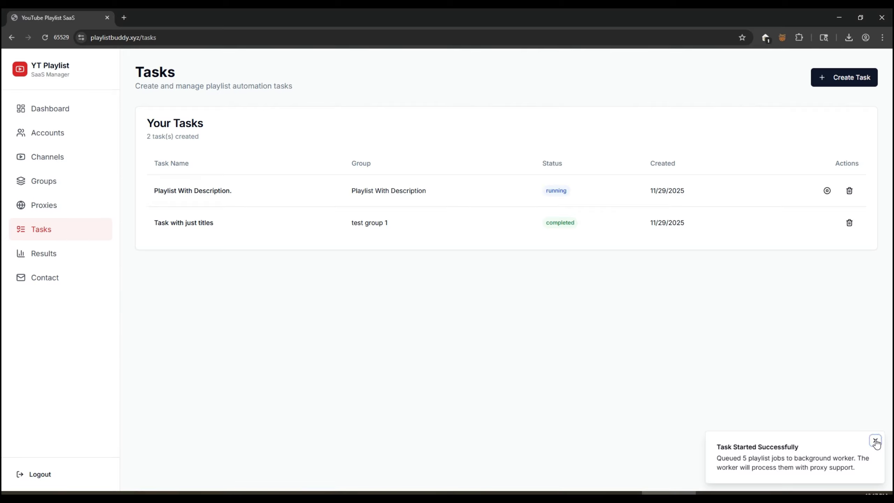
Filter the task results to the Playlist With Description task and open the Learn Python Programming in 30 Days playlist separately
left_click(41, 253)
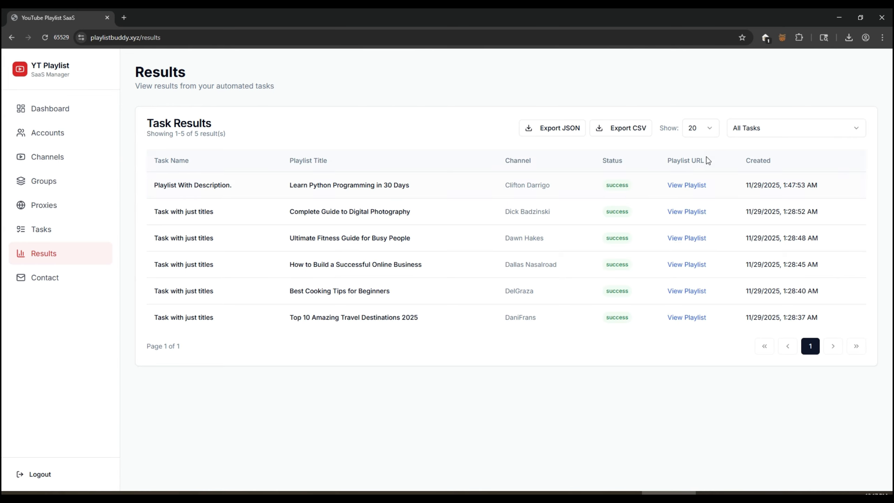
left_click(753, 128)
left_click(753, 163)
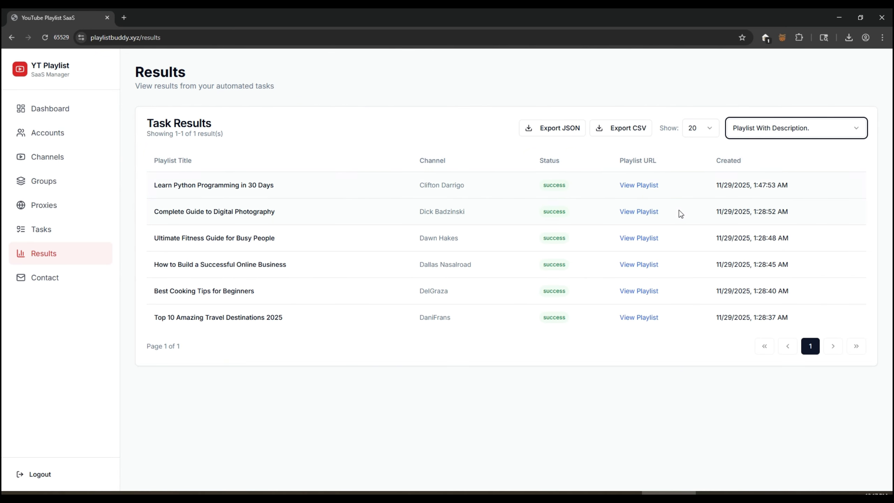
right_click(624, 186)
left_click(637, 200)
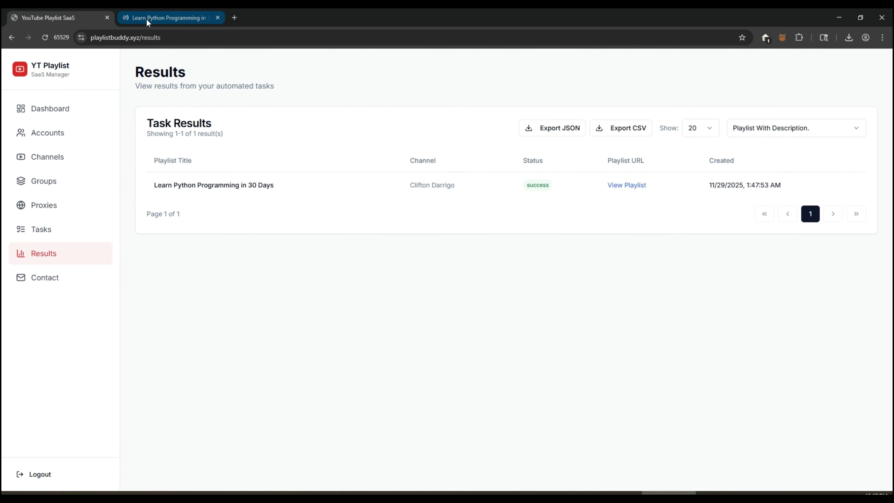
left_click(146, 18)
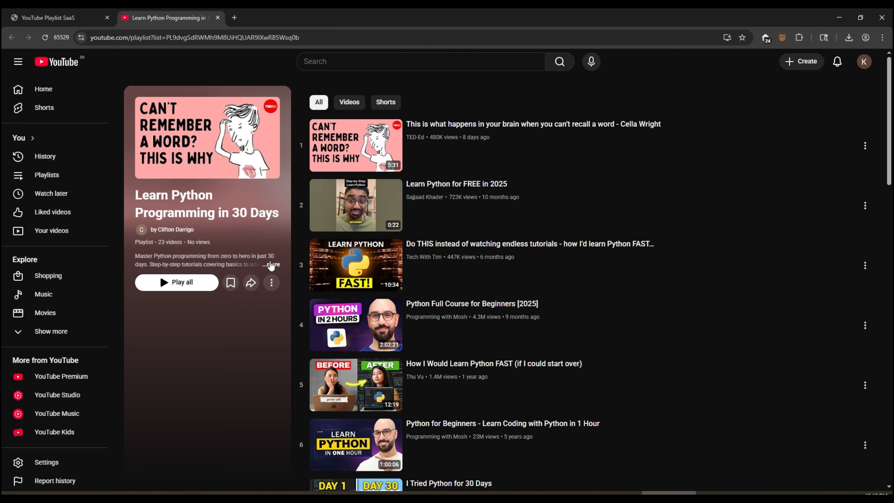
Check the Python playlist's full description against descriptions-2.txt in Sublime Text, look through its videos, and close the playlist
left_click(272, 264)
left_click(563, 247)
key("alt+Tab")
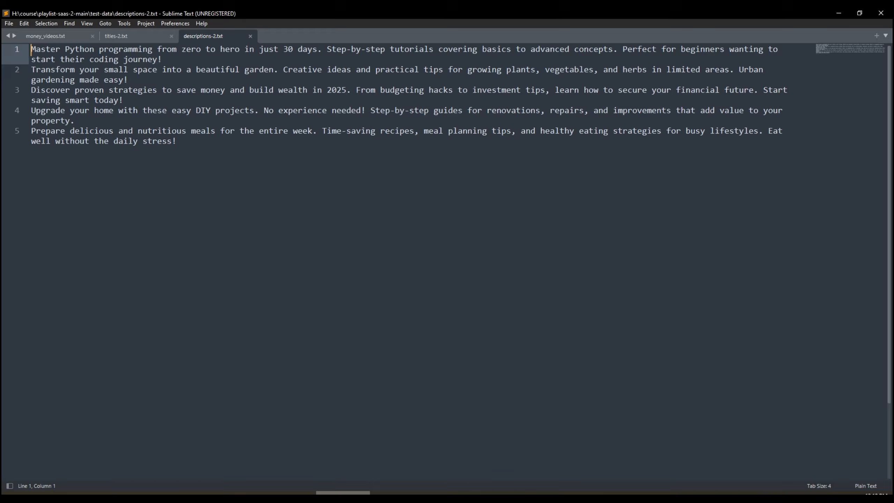
left_click(159, 37)
left_click(204, 36)
key("alt+Tab")
scroll(455, 358, "down", 20)
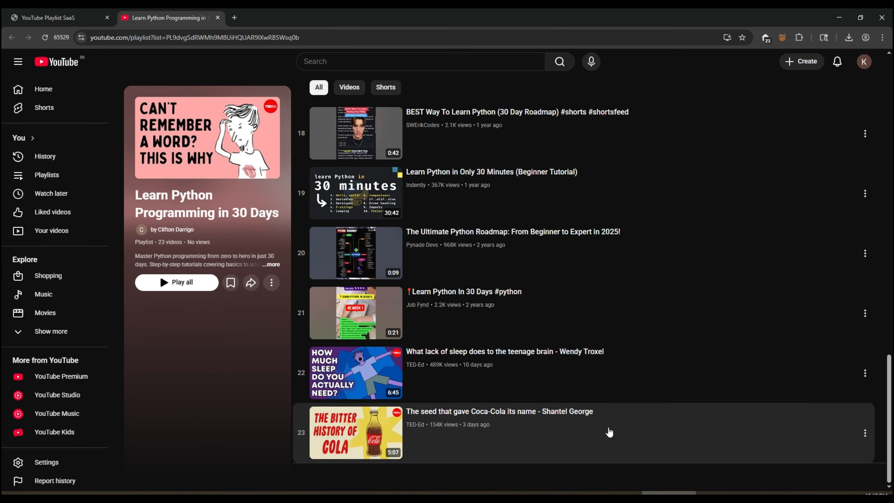
key("ctrl+w")
Refresh the results, filter them to Playlist With Description, and open the Home Gardening Ideas and Healthy Meal Prep Ideas playlists
left_click(45, 37)
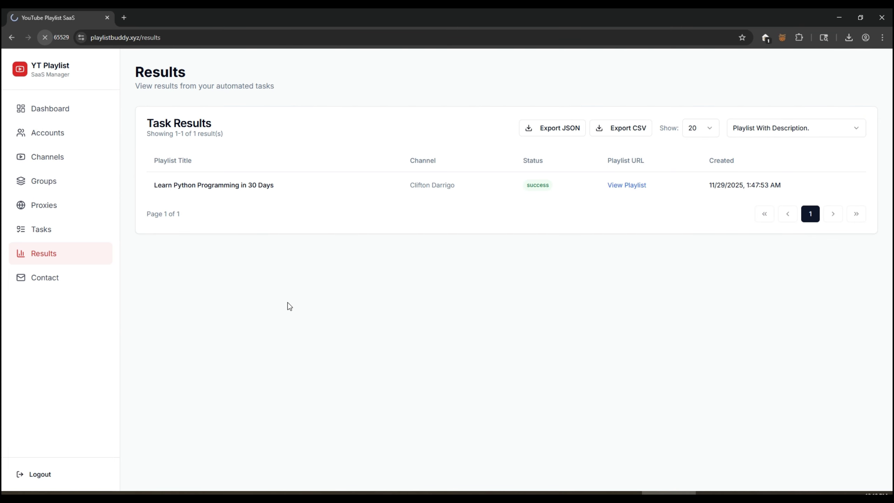
left_click(769, 128)
left_click(776, 161)
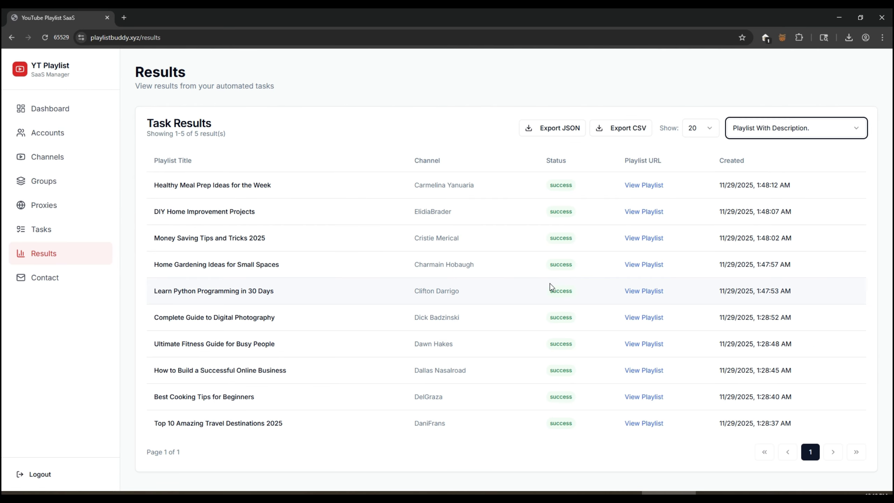
right_click(629, 263)
left_click(634, 271)
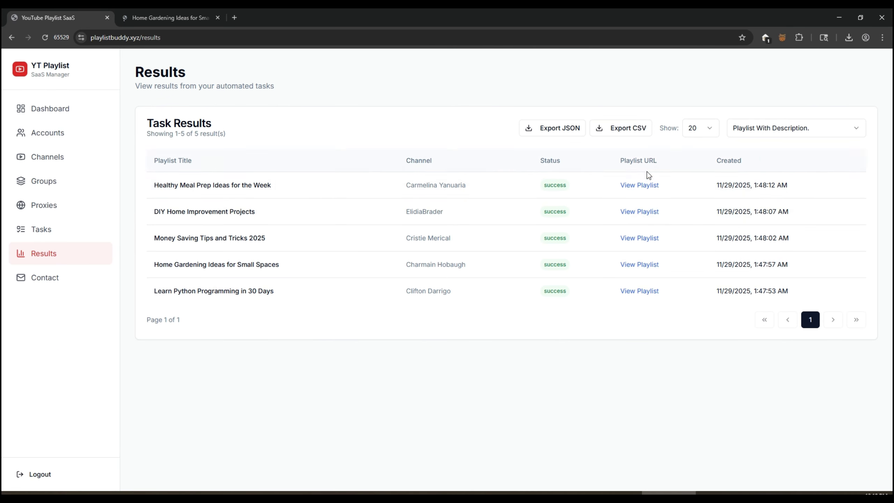
right_click(637, 184)
left_click(639, 194)
left_click(170, 18)
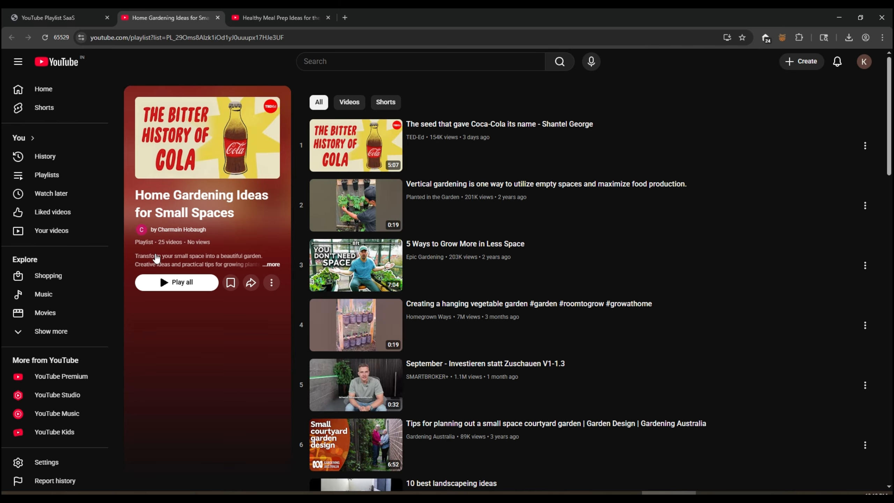
Read the Home Gardening playlist's full description and examine the video lists of both the gardening and meal prep playlists
left_click(272, 264)
left_click(564, 247)
scroll(425, 144, "down", 15)
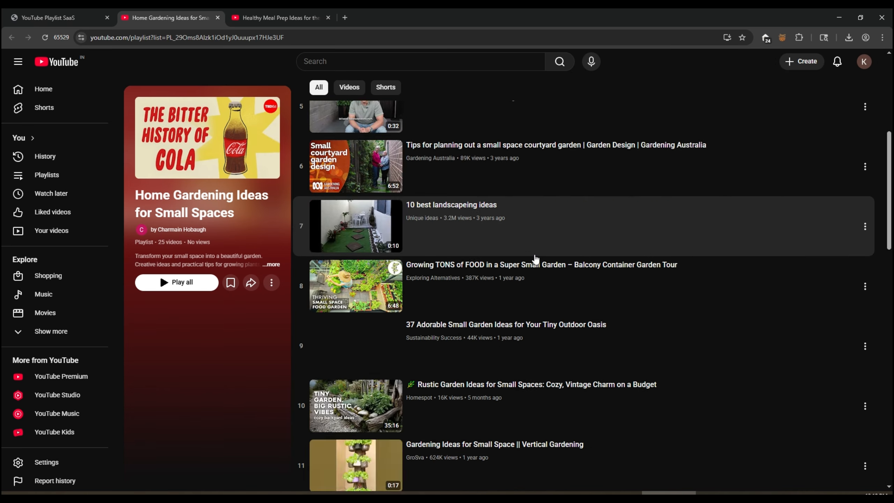
left_click(276, 17)
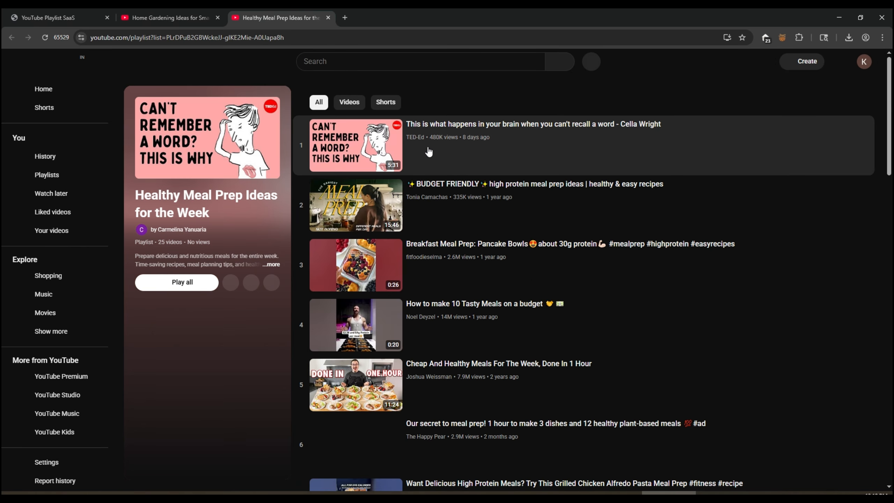
scroll(542, 341, "down", 15)
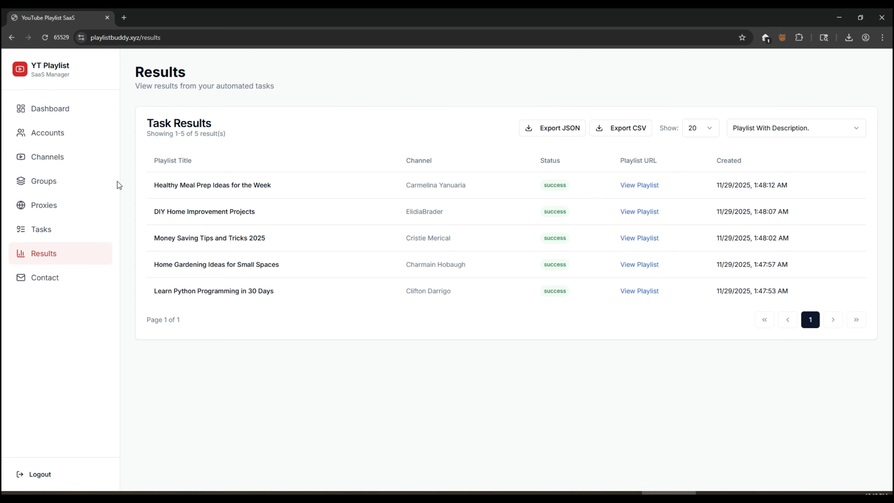
Create a new channel group named Playlist With Single Description
left_click(46, 179)
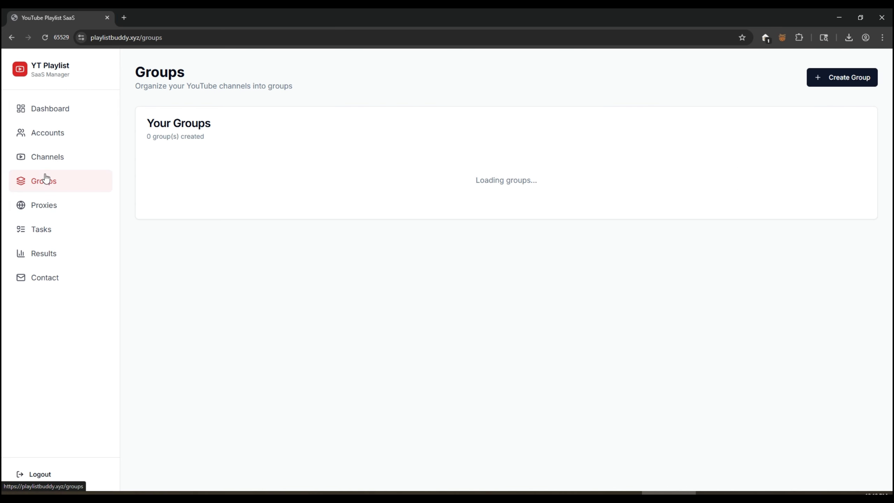
left_click(830, 79)
left_click(231, 173)
type("Pla")
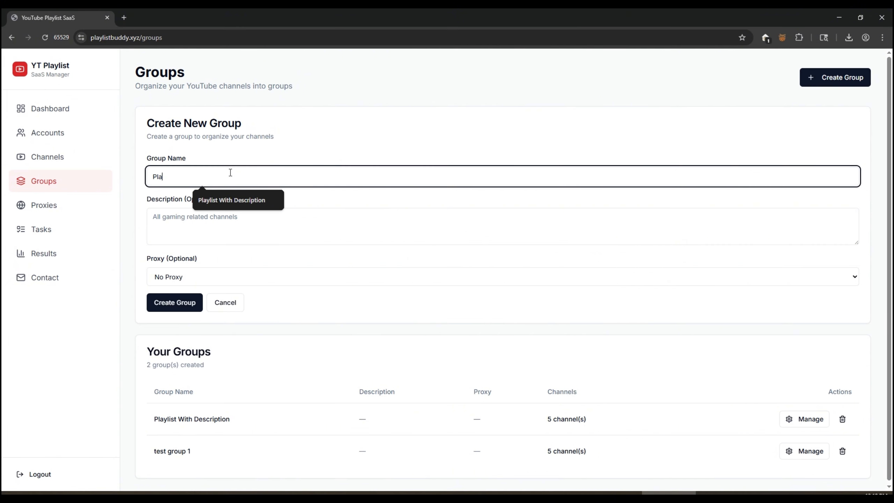
type("ylist With Single De")
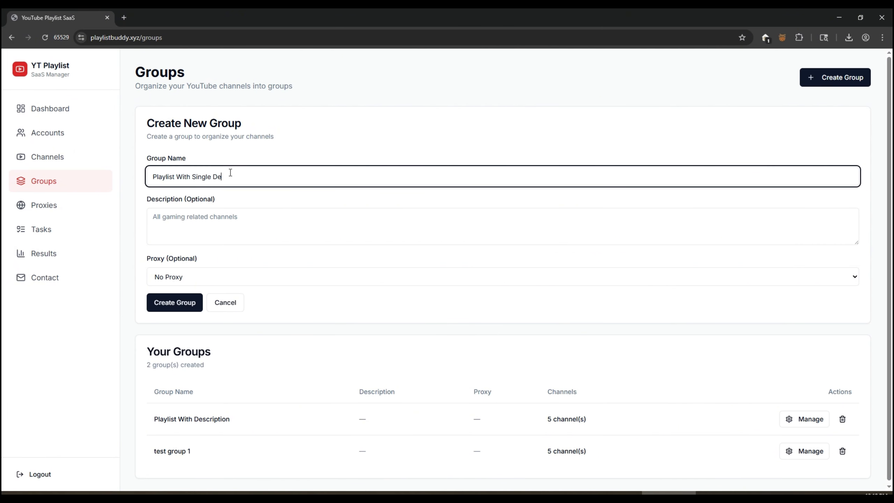
type("scription")
key("Return")
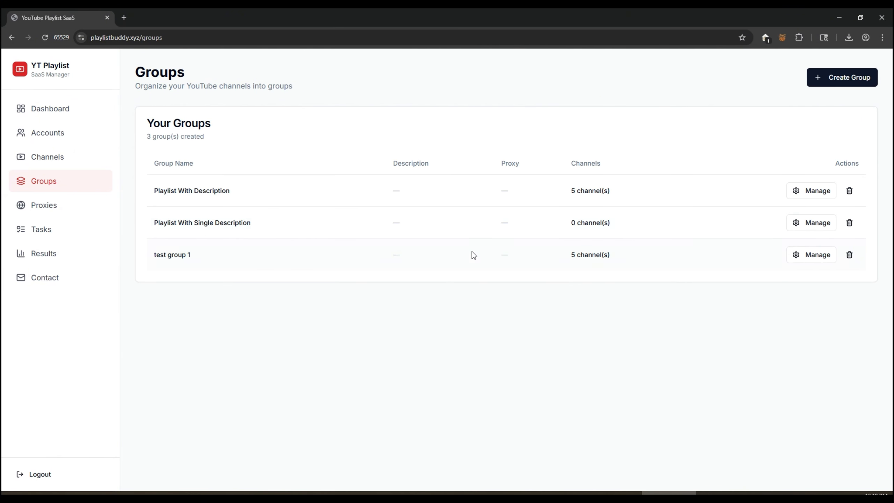
Add five channels from the middle of the available list to the Playlist With Single Description group and close its channel manager
left_click(810, 223)
scroll(405, 310, "down", 20)
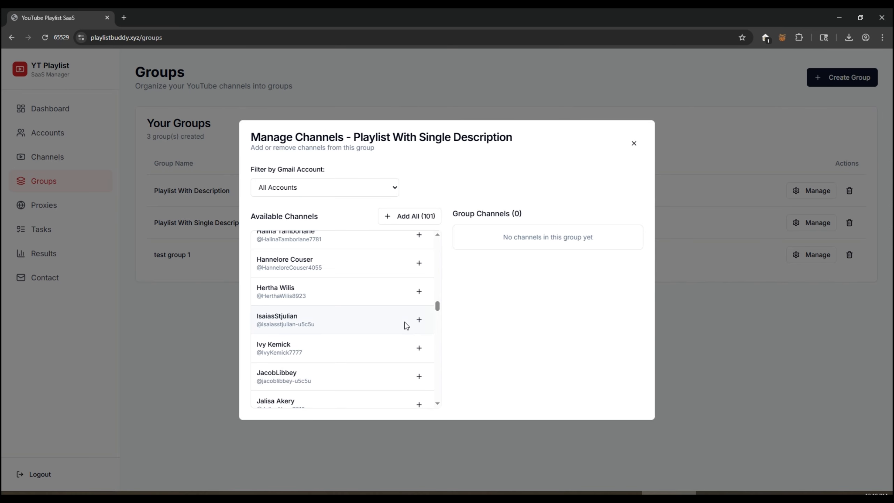
left_click(419, 321)
left_click(419, 320)
left_click(418, 321)
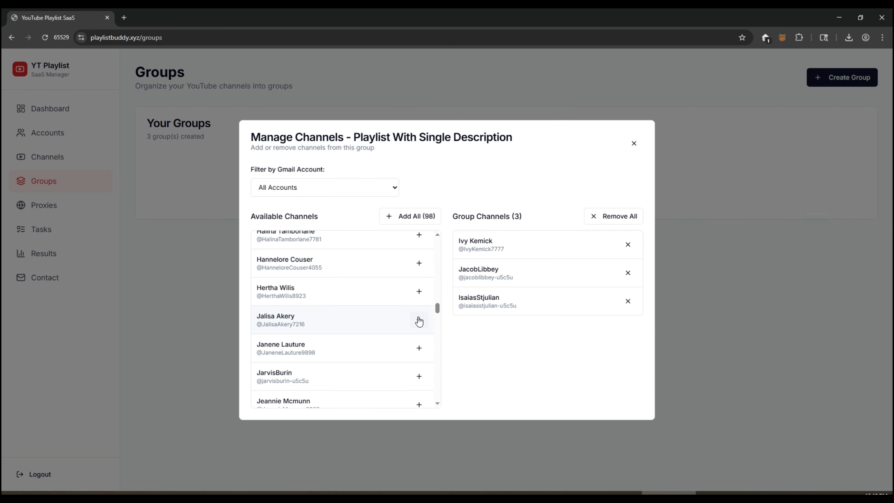
left_click(419, 320)
left_click(419, 320)
scroll(410, 341, "down", 15)
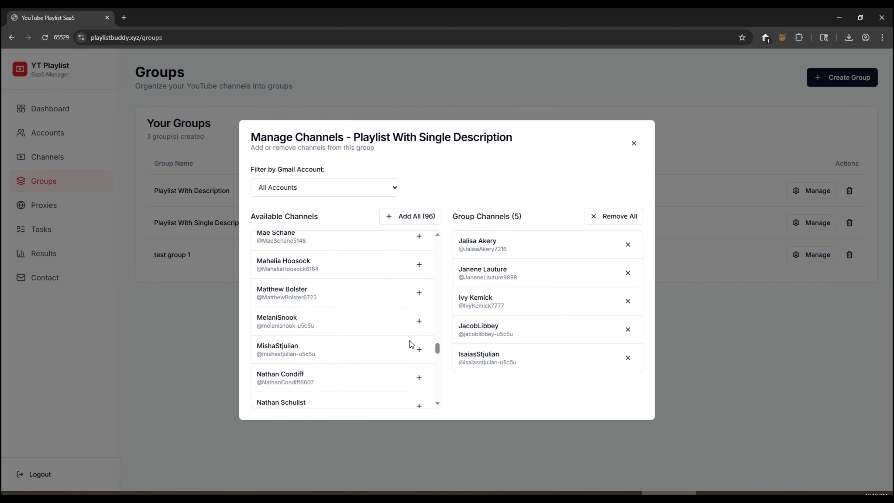
scroll(431, 334, "up", 3)
left_click(634, 142)
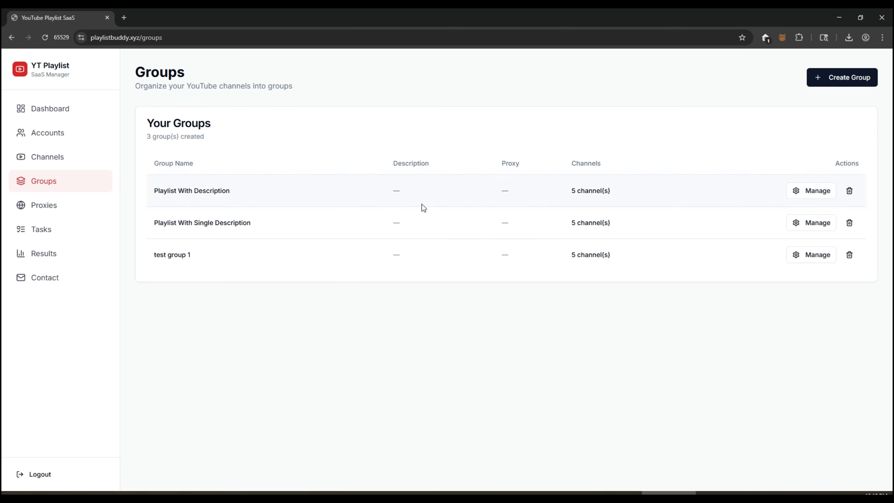
Start a new task named "Playlist With Description." for the Playlist With Single Description group, with a 5-second delay between playlists
left_click(40, 230)
left_click(842, 77)
left_click(258, 174)
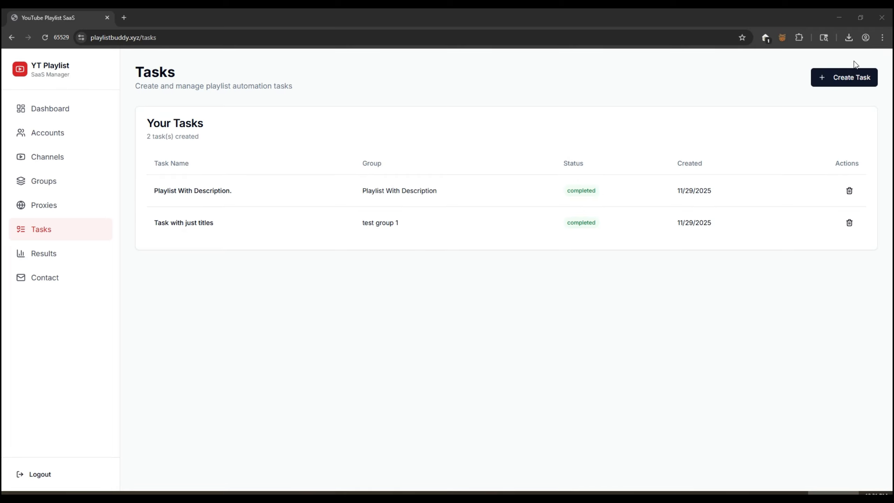
left_click(832, 79)
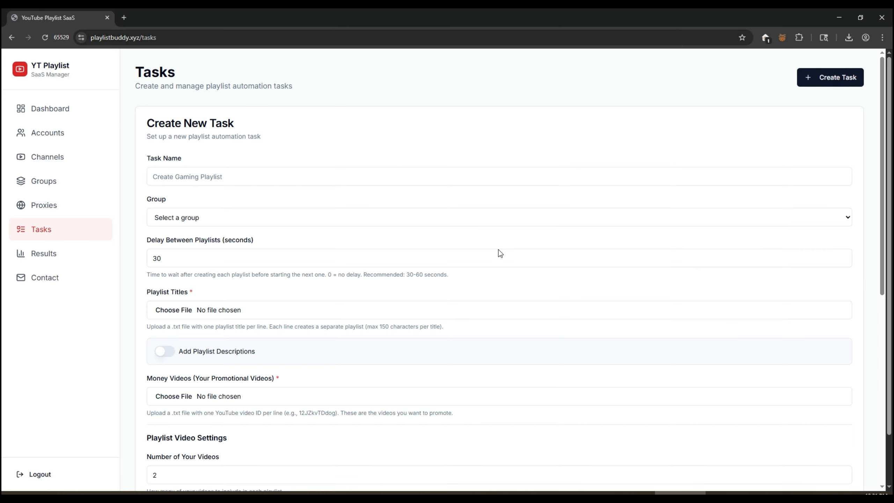
left_click(241, 178)
left_click(241, 200)
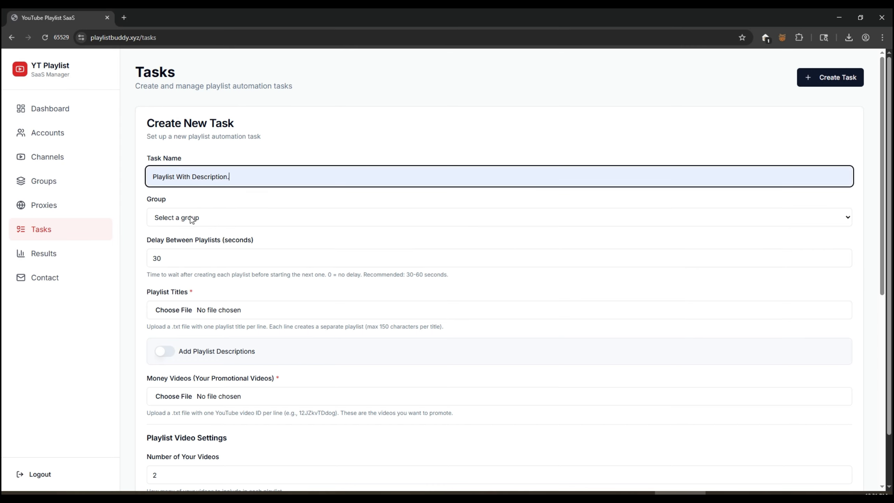
left_click(189, 218)
left_click(187, 256)
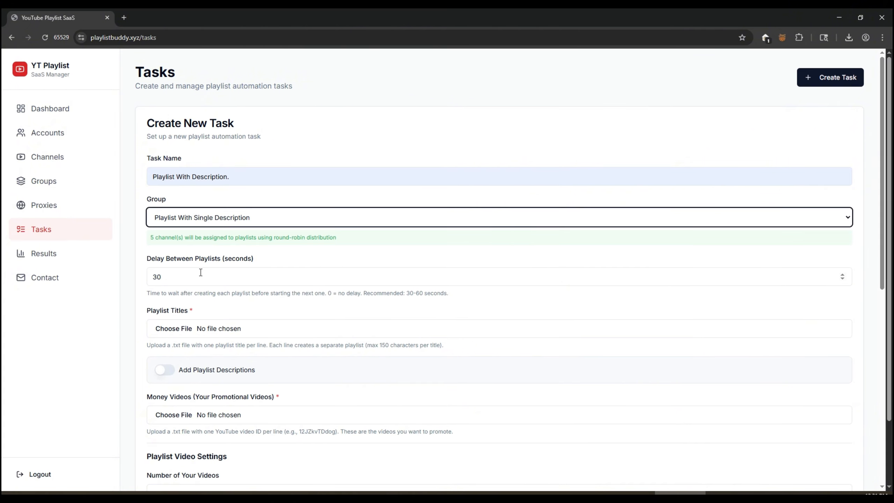
left_click(157, 278)
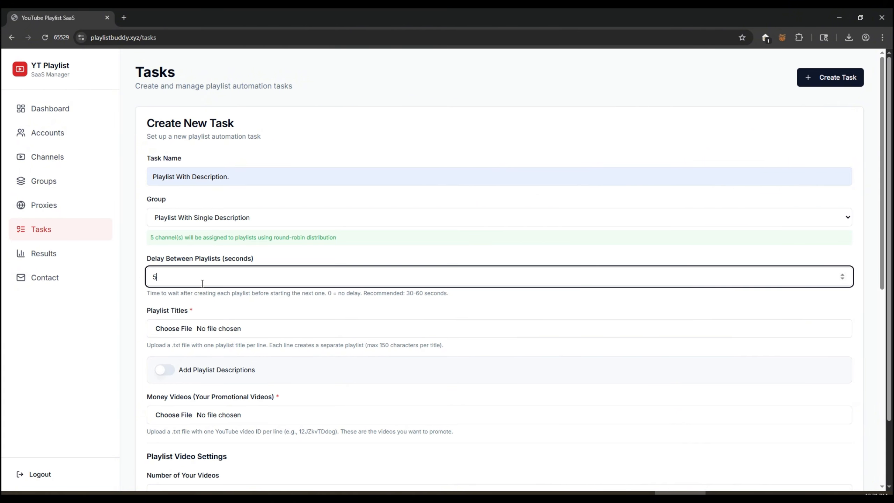
Review the shared description in descriptions-3.txt and the playlist titles in titles-3.txt in Sublime Text, and return to the task form
scroll(203, 283, "down", 4)
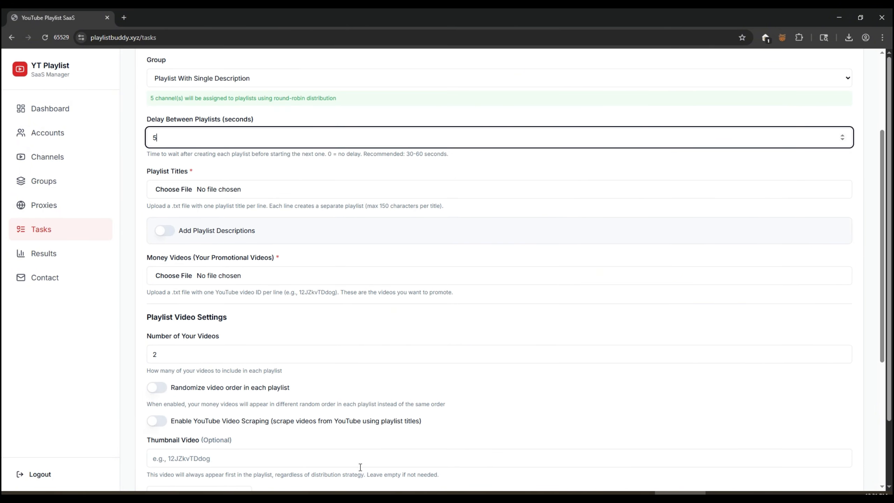
left_click(374, 493)
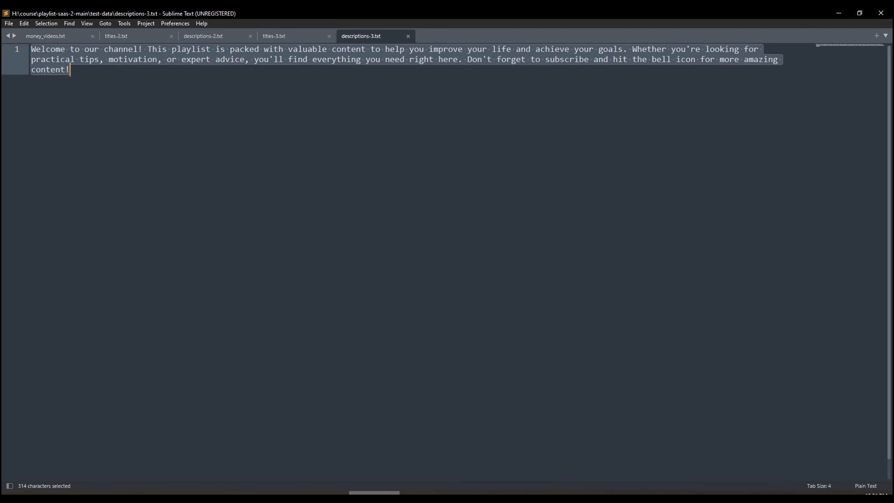
left_click(272, 105)
left_click(294, 34)
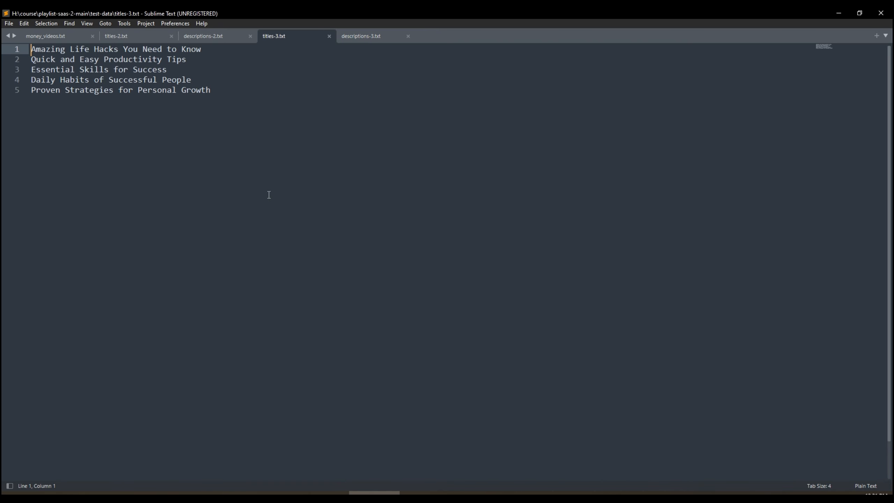
left_click(424, 494)
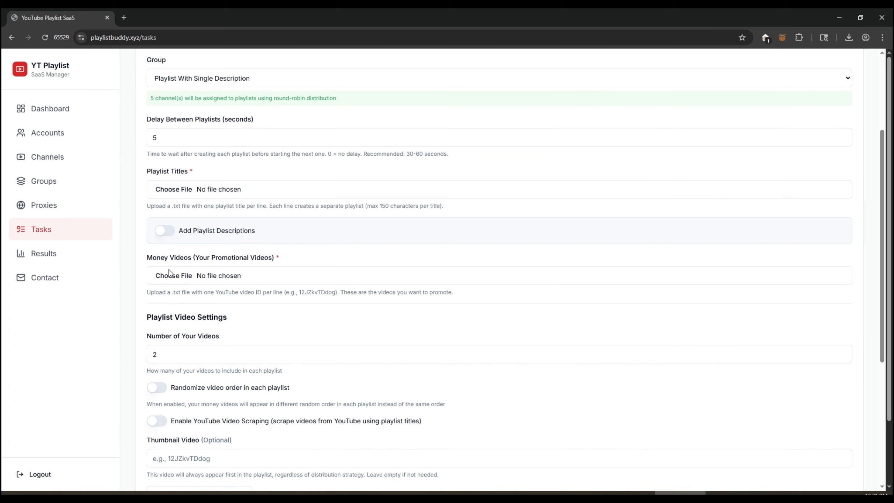
Upload titles-3.txt as the playlist titles and enable playlist descriptions using the same description for all playlists
left_click(173, 189)
left_click(414, 244)
left_click(176, 192)
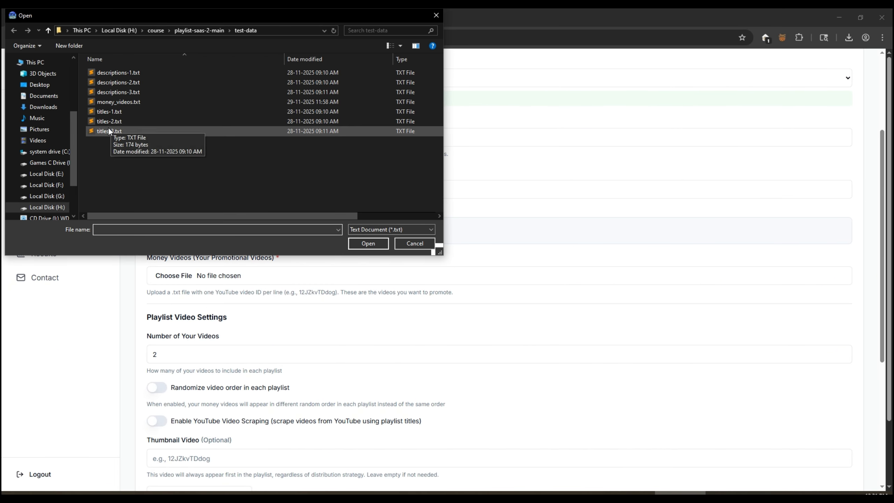
left_click(109, 131)
double_click(109, 131)
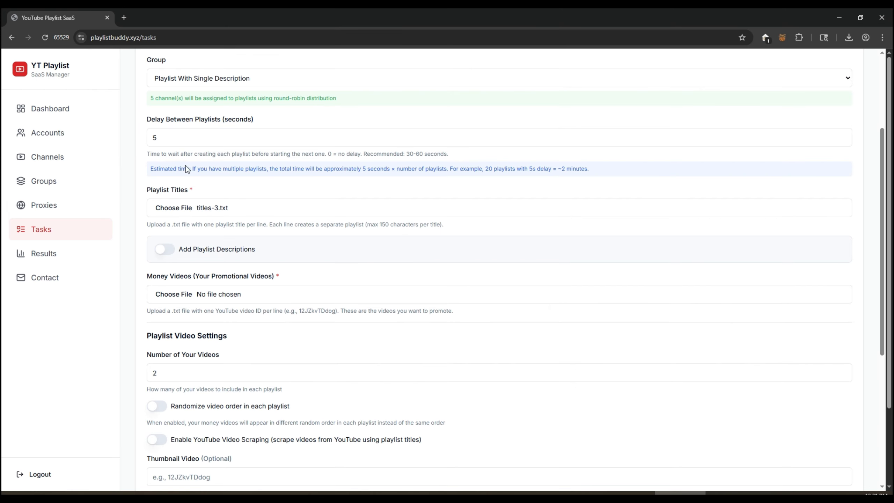
left_click(168, 250)
left_click(188, 295)
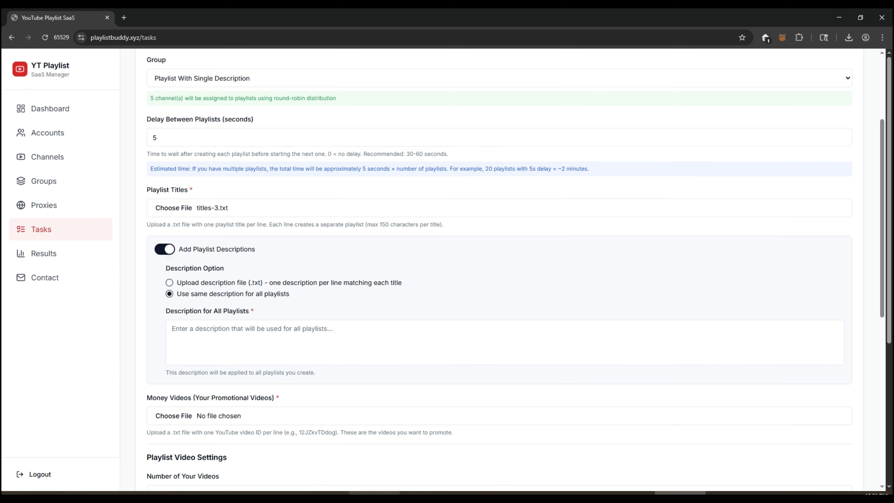
Switch to Sublime Text and copy the entire description text from descriptions-3.txt
key("alt+Tab")
left_click(358, 38)
key("ctrl+a")
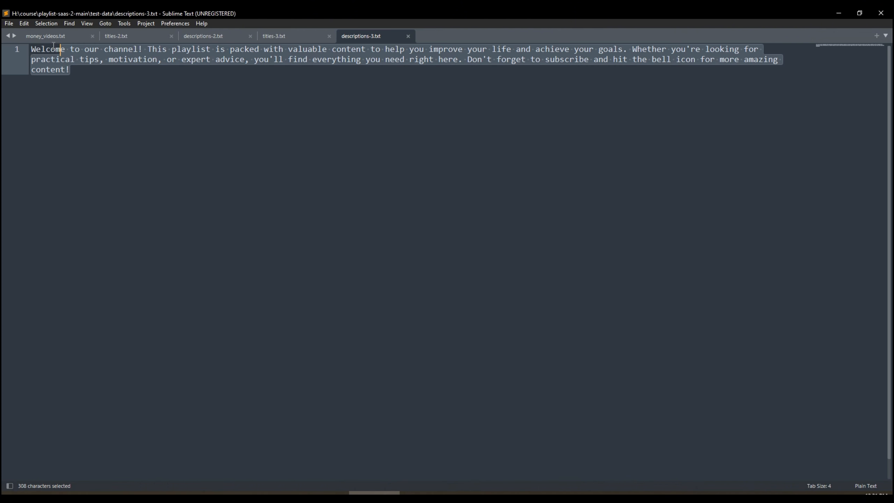
right_click(57, 52)
left_click(98, 82)
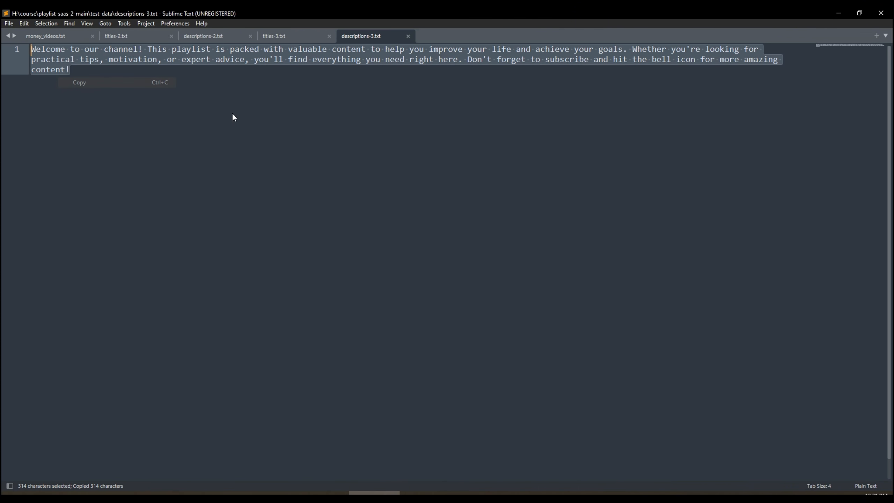
Return to the browser's task form, paste the copied text as the description for all playlists, and upload money_videos.txt as the money videos
left_click(841, 13)
left_click(212, 342)
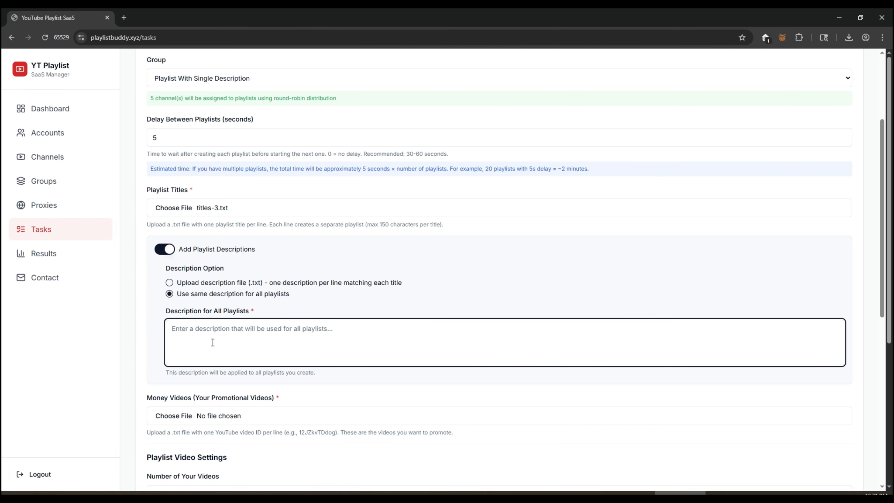
key("ctrl+v")
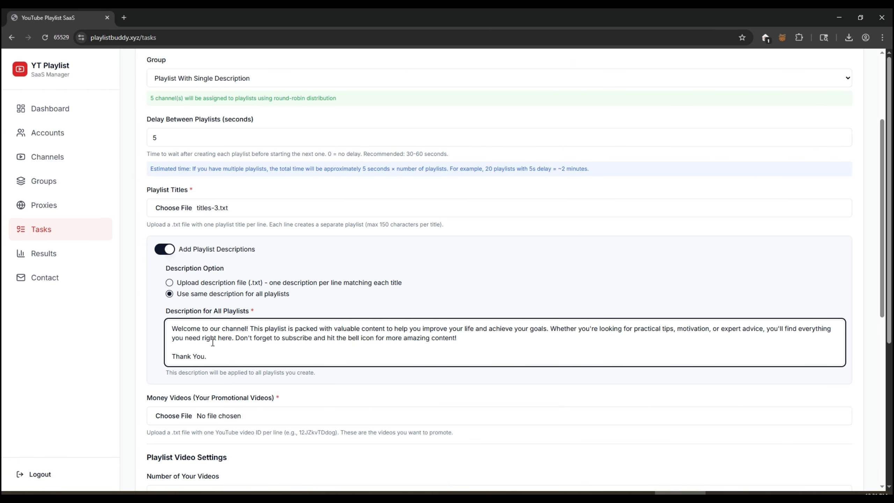
scroll(213, 342, "down", 3)
left_click(183, 324)
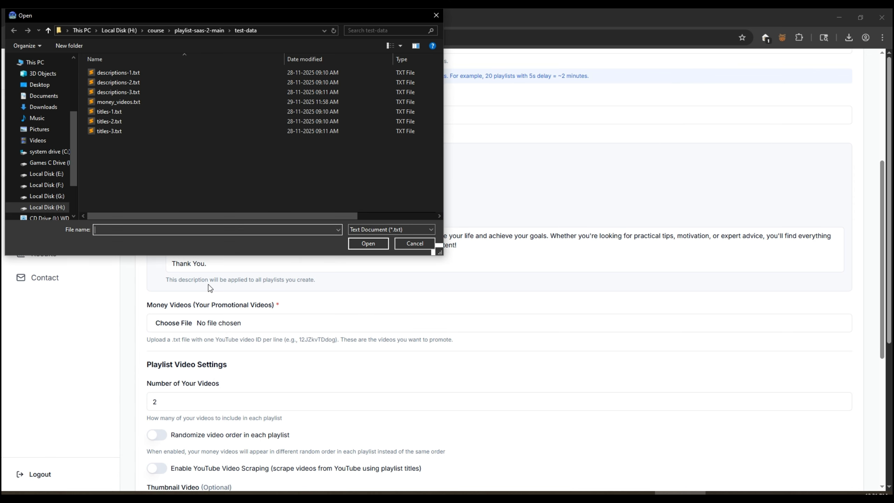
double_click(127, 103)
Include 3 own videos per playlist, randomize their order, and enable YouTube video scraping with the Start Heavy distribution strategy
scroll(183, 278, "down", 4)
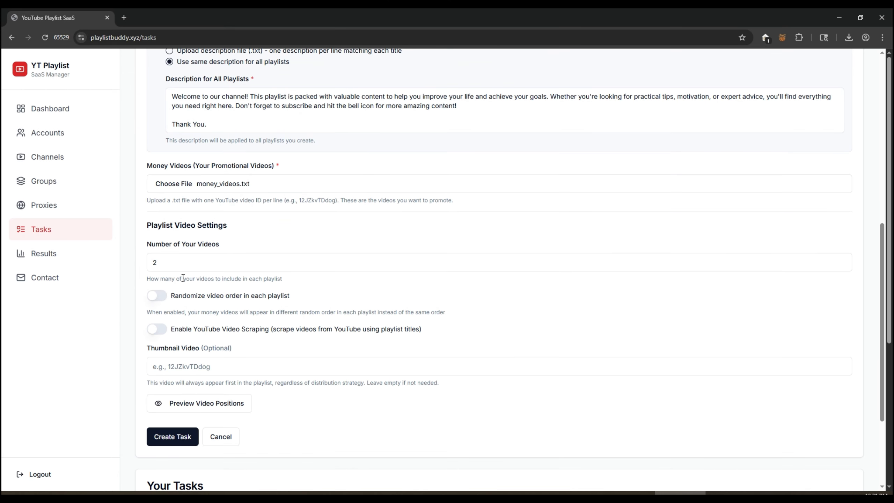
key("Tab")
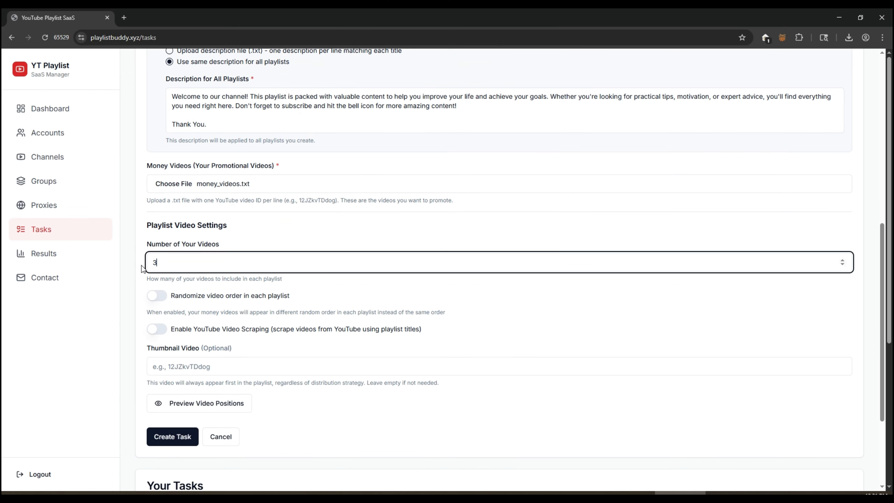
left_click(159, 295)
left_click(157, 329)
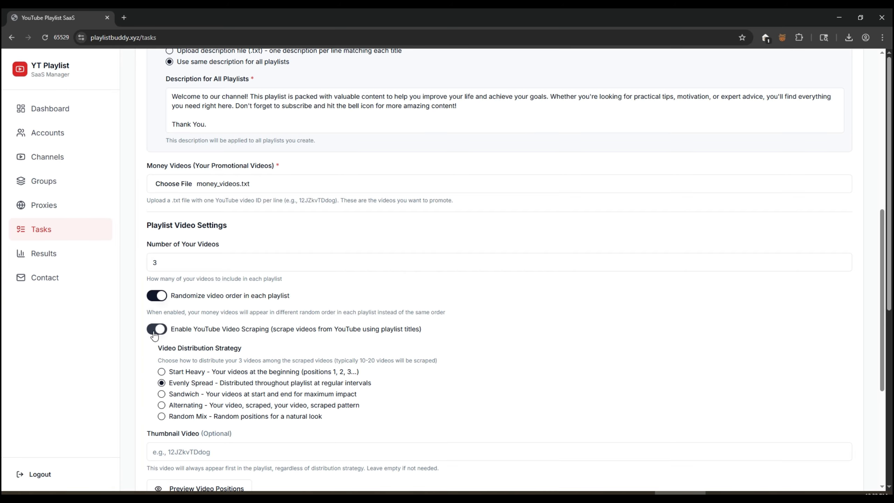
scroll(235, 320, "down", 3)
scroll(235, 320, "down", 2)
left_click(167, 235)
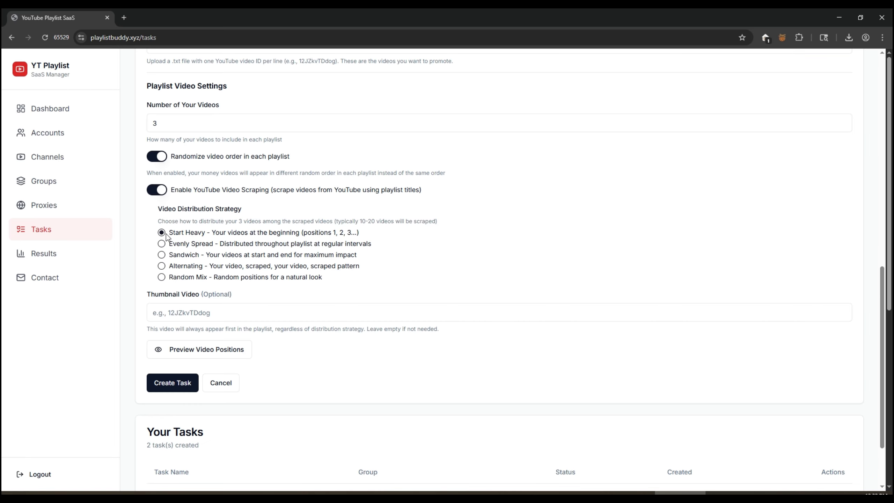
Search YouTube for "kurzgesagt in a nutshell" in a new browser tab and extract the video ID from the "Trees Are So Weird" link
left_click(123, 18)
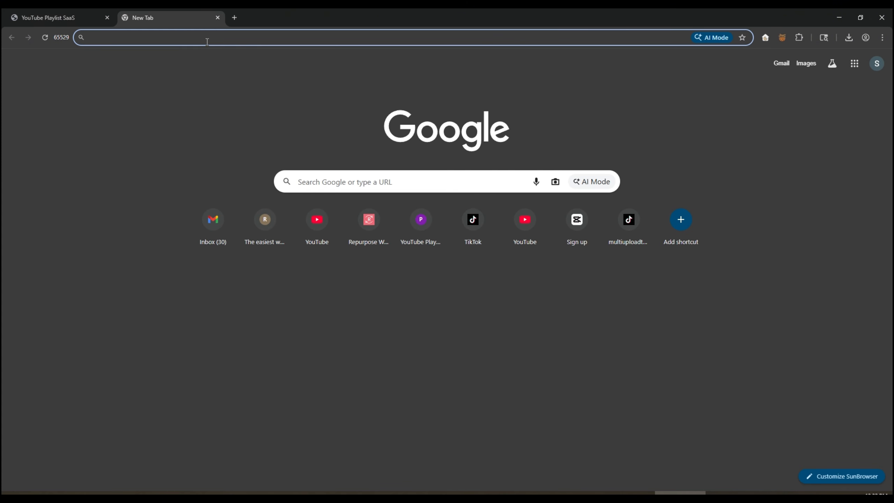
type("ku")
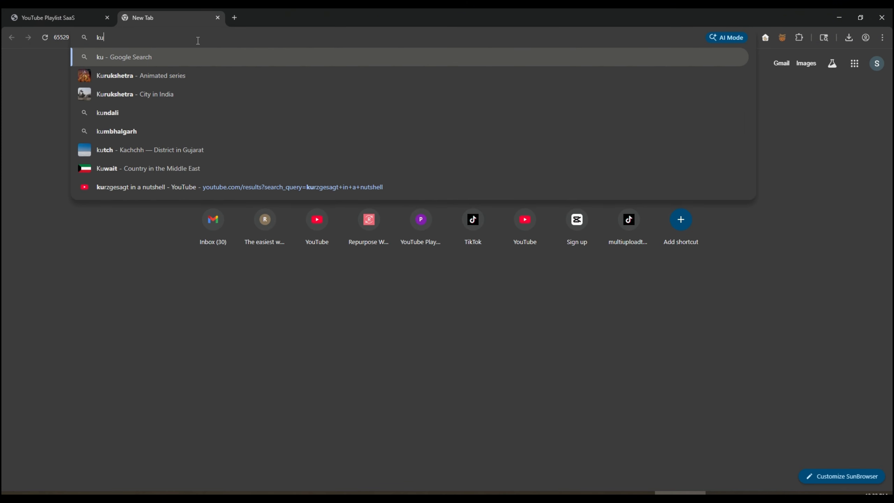
left_click(202, 186)
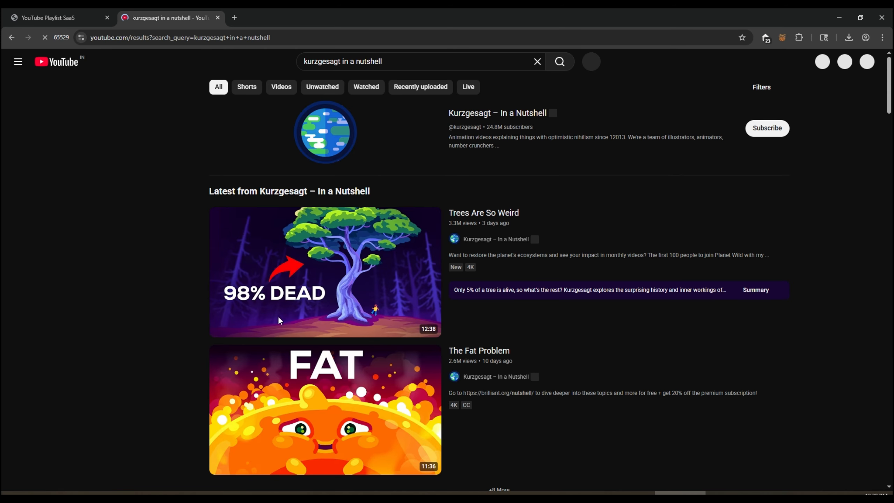
right_click(495, 212)
left_click(539, 281)
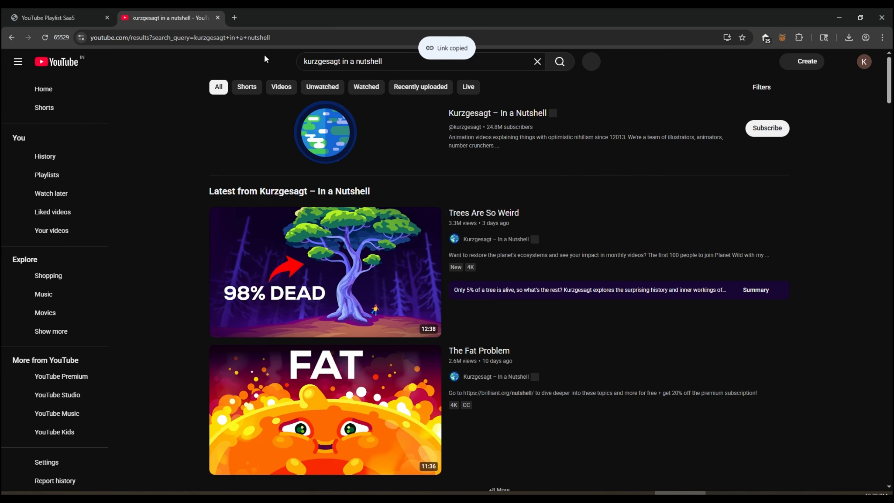
left_click(259, 38)
key("ctrl+v")
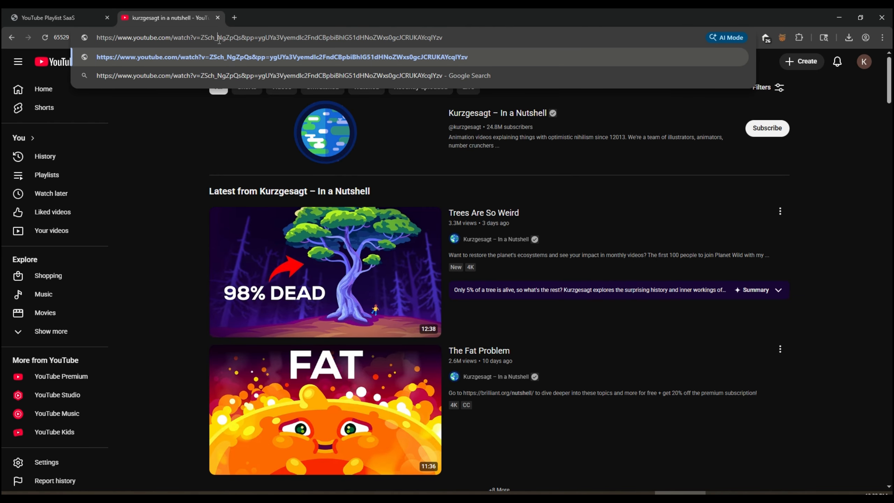
Return to the task form and enter ZSch_NgZpQs as the thumbnail video
left_click(70, 19)
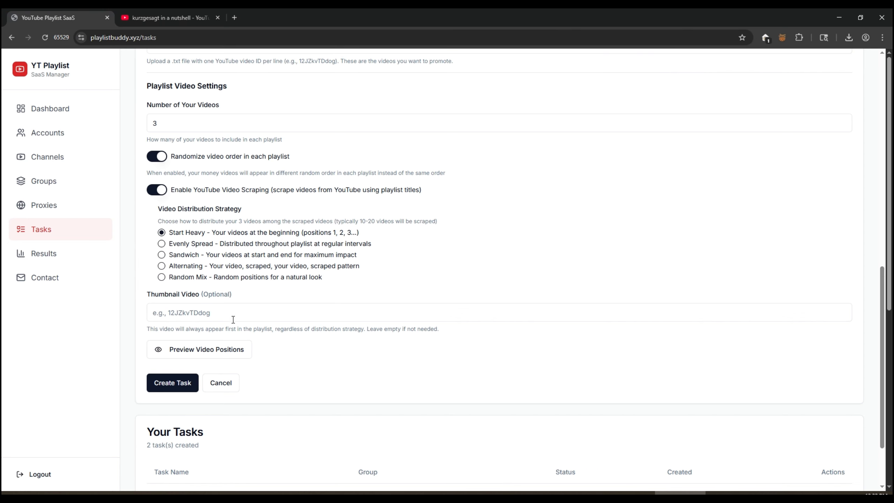
left_click(197, 314)
key("ctrl+v")
Create the task and start it for the Playlist With Single Description group, confirming playlist creation on YouTube
scroll(359, 309, "down", 2)
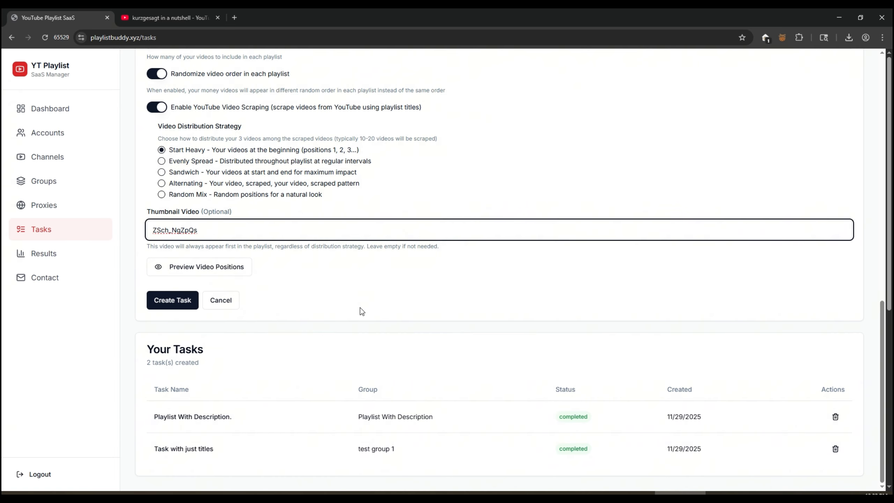
left_click(170, 300)
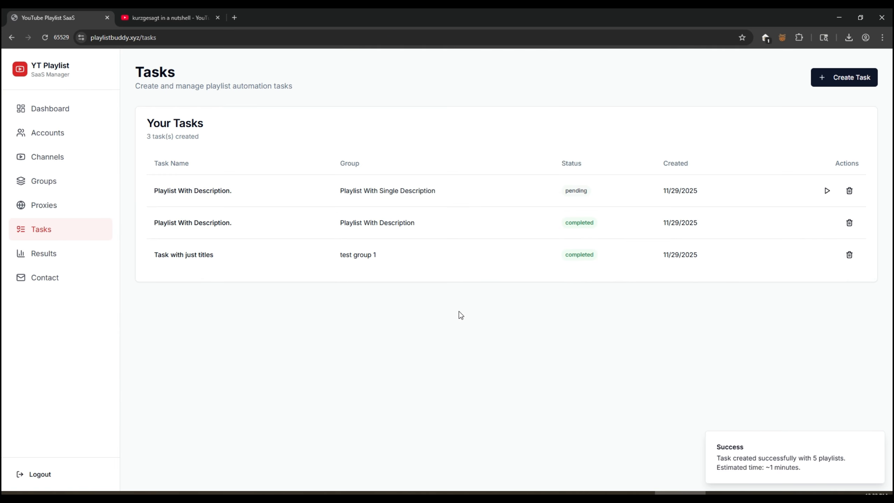
left_click(825, 191)
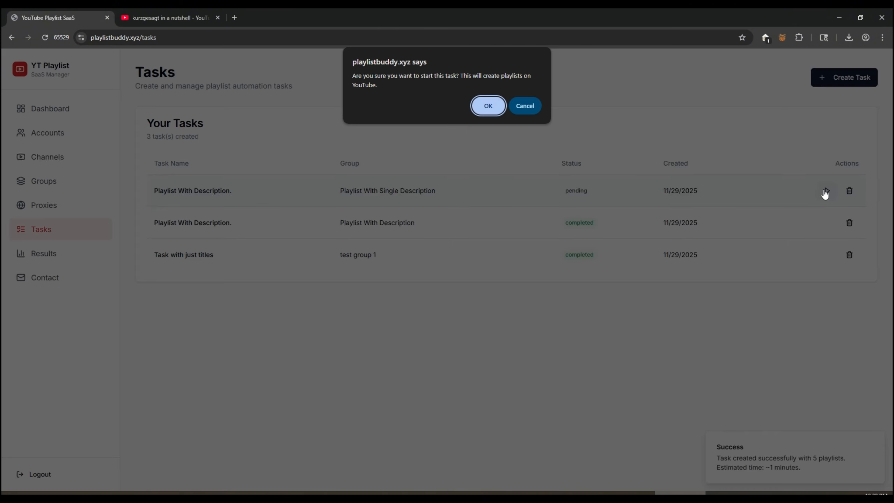
left_click(492, 112)
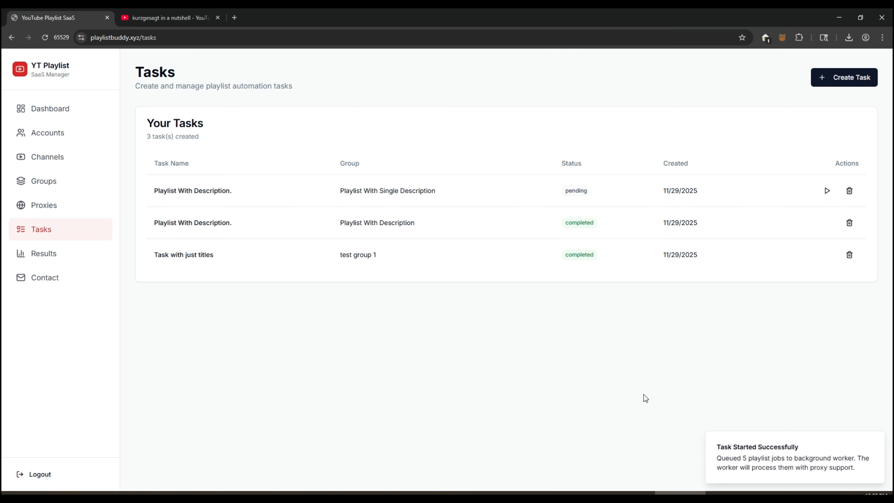
left_click(875, 441)
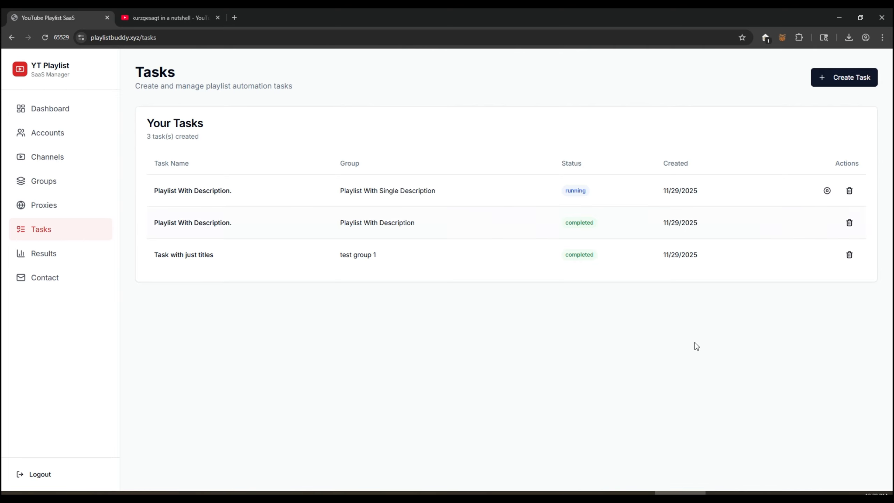
Open the task results and filter them to the newest "Playlist With Description." task
left_click(74, 259)
left_click(758, 122)
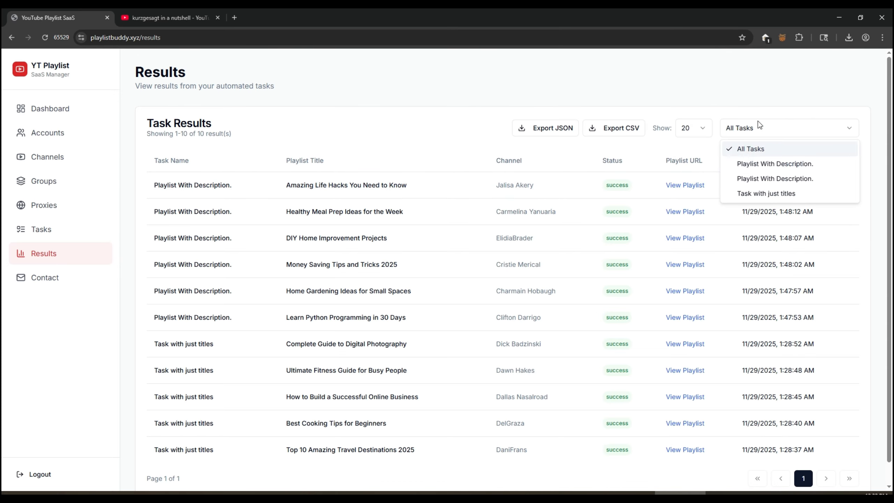
left_click(750, 168)
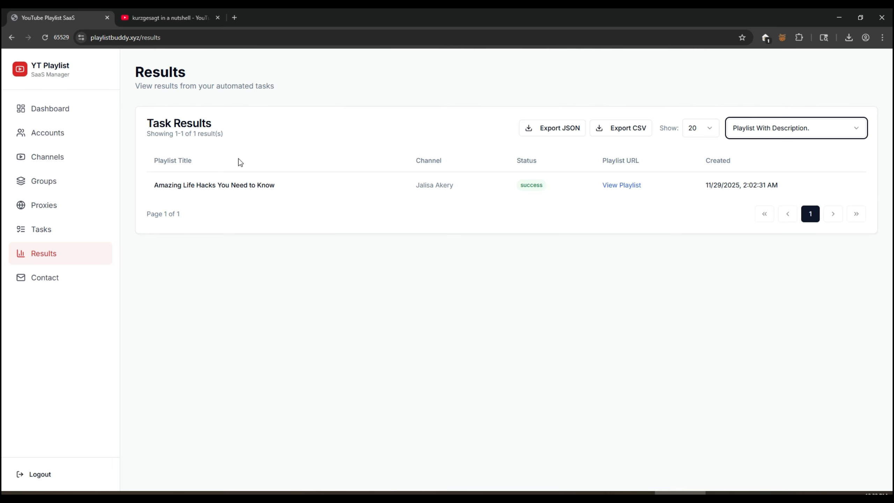
Open the "Amazing Life Hacks You Need to Know" playlist on YouTube and examine its full description and video list
right_click(629, 187)
left_click(664, 196)
left_click(165, 17)
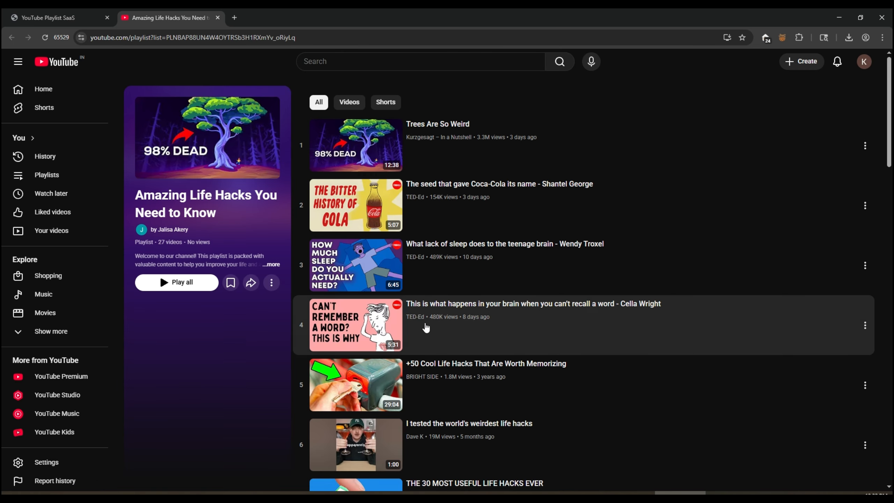
left_click(272, 265)
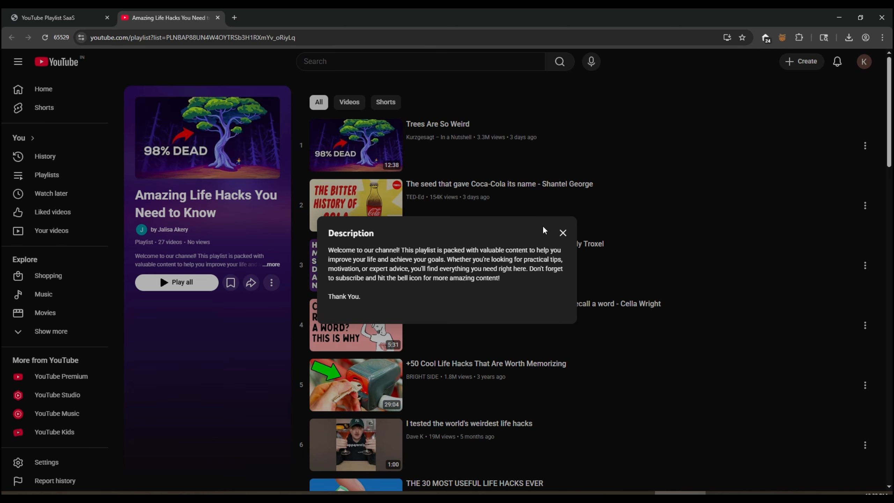
left_click(563, 233)
scroll(684, 316, "down", 20)
scroll(670, 316, "up", 20)
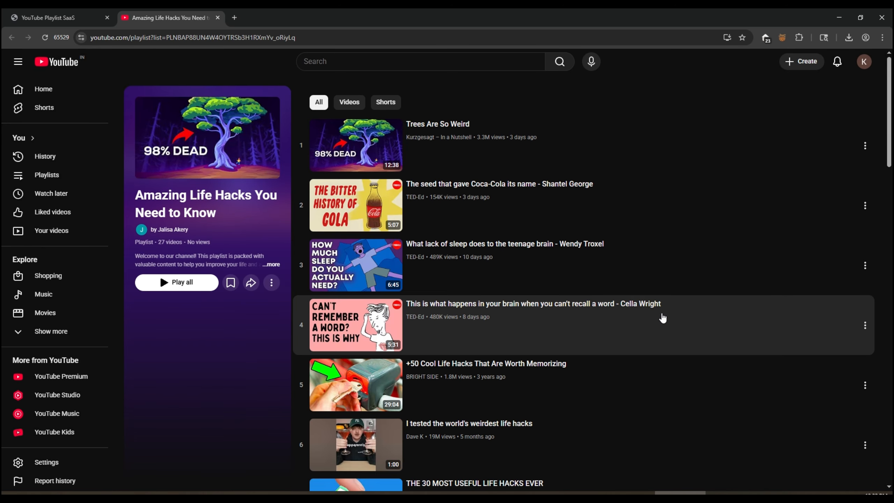
Close the YouTube playlist, reload the results, and filter them again to the newest "Playlist With Description." task
left_click(218, 18)
left_click(45, 37)
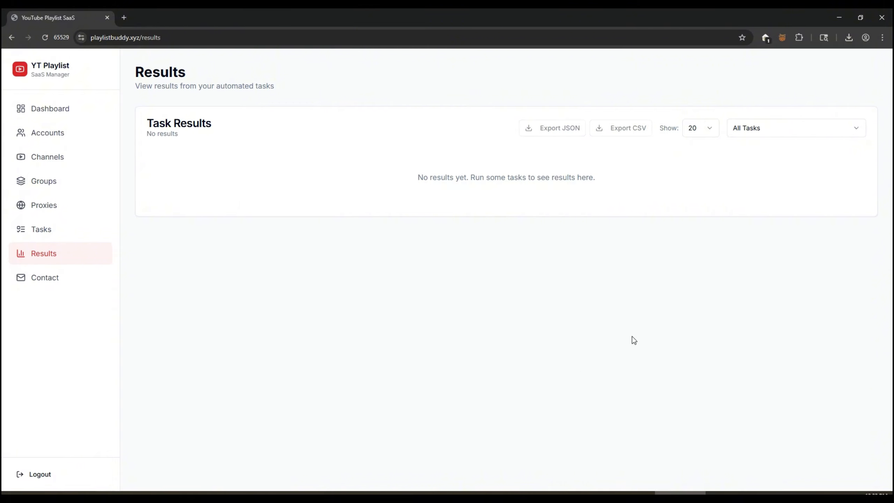
left_click(768, 127)
left_click(767, 167)
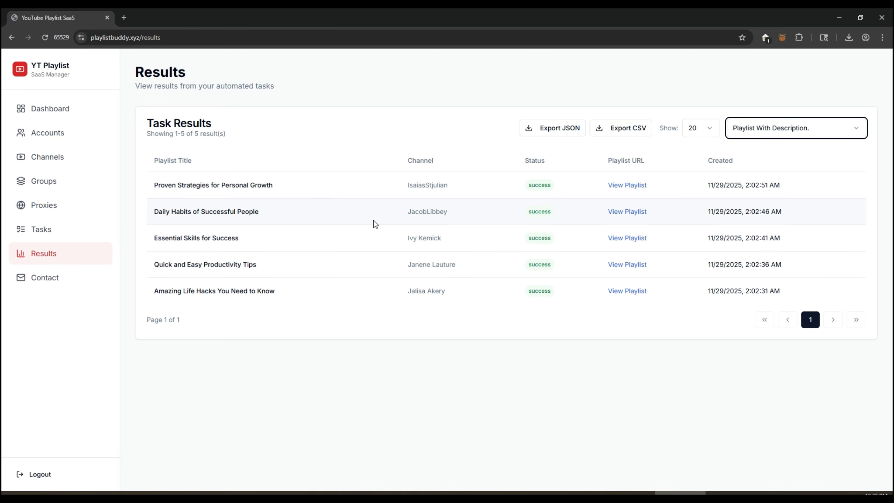
Open the "Proven Strategies for Personal Growth" playlist on YouTube and check its description
left_click(627, 185)
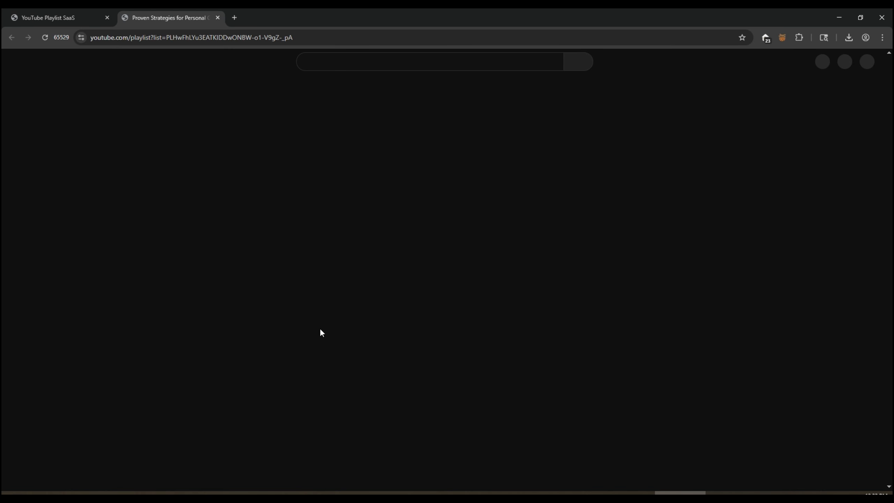
left_click(191, 255)
left_click(563, 232)
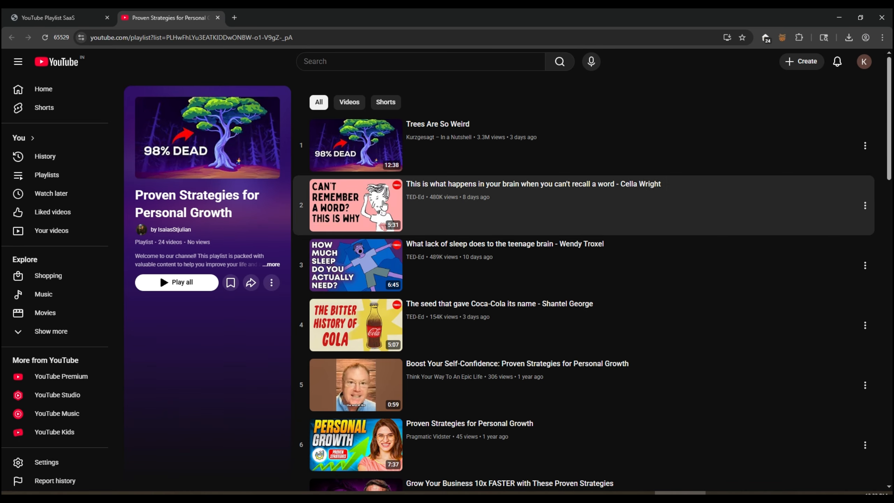
Open the "Daily Habits of Successful People" playlist from the results and compare its video order with the "Proven Strategies for Personal Growth" playlist
key("ctrl+1")
right_click(607, 207)
left_click(626, 217)
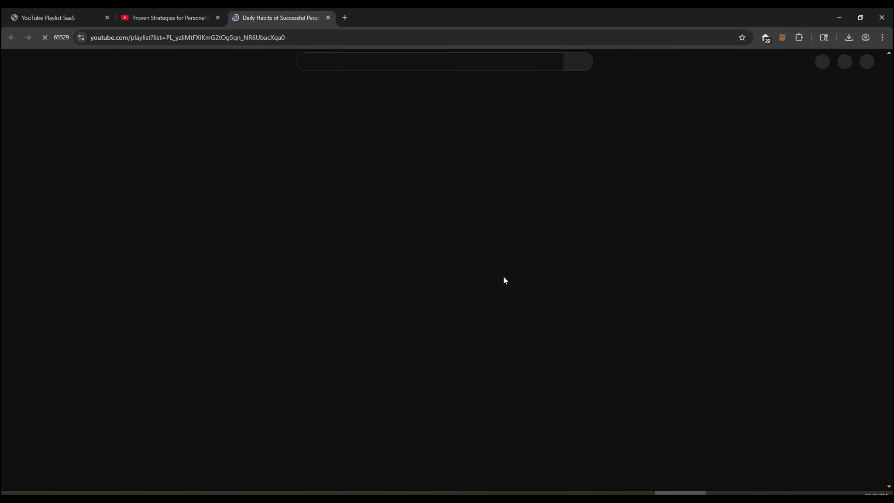
key("ctrl+2")
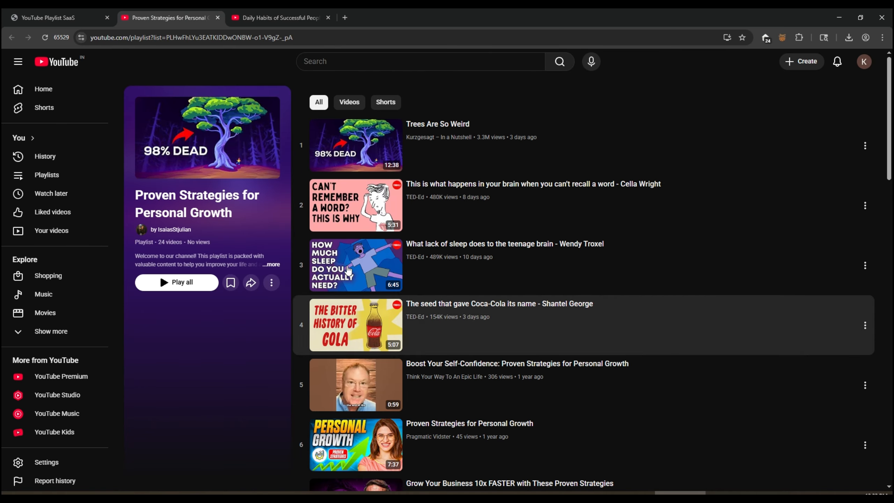
key("ctrl+3")
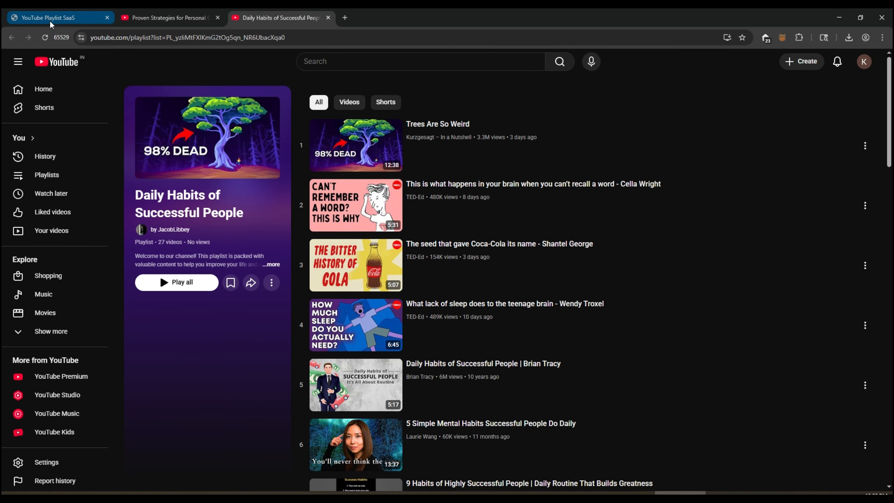
Return to the results, review the playlists created by all tasks, and open the support contact page
left_click(51, 20)
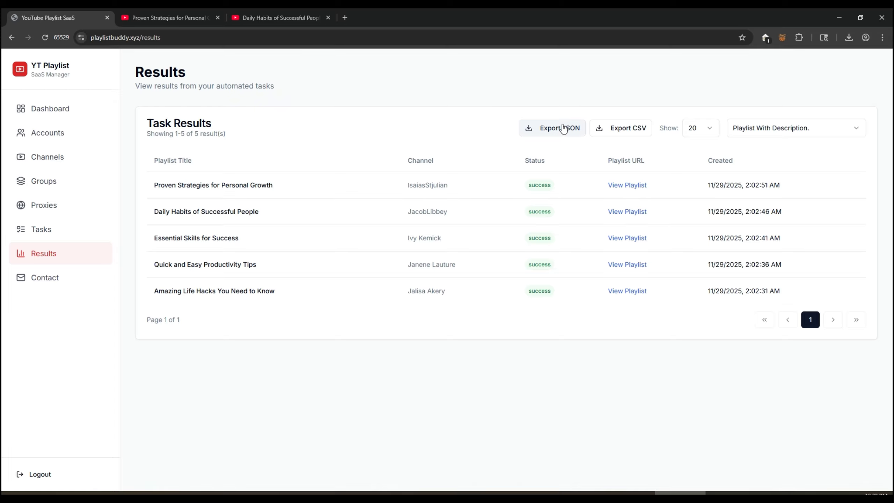
left_click(767, 128)
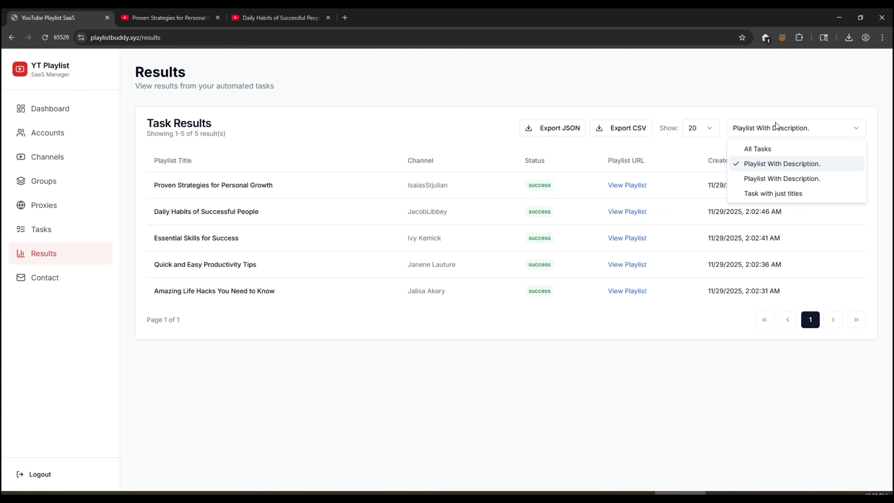
left_click(732, 150)
scroll(382, 297, "down", 6)
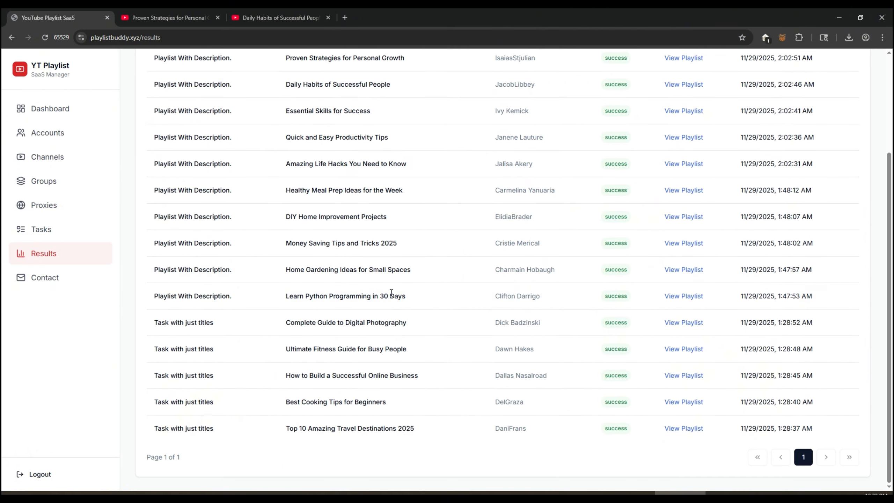
scroll(366, 282, "up", 6)
left_click(56, 282)
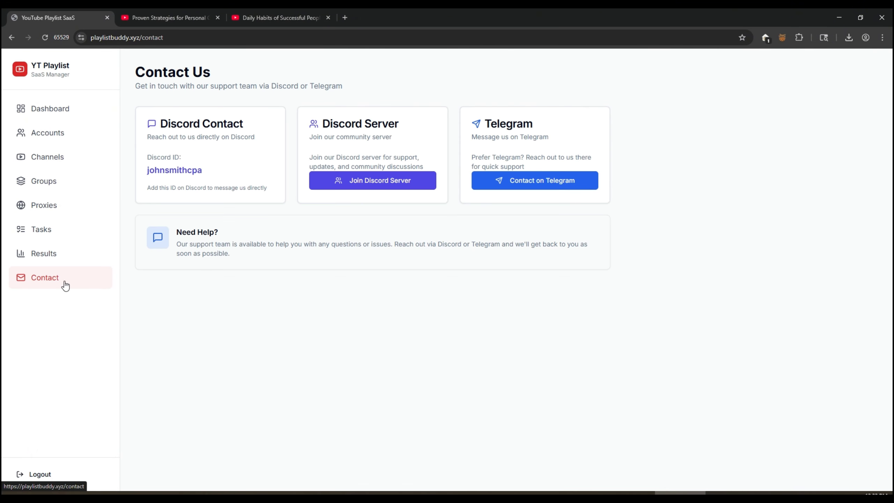